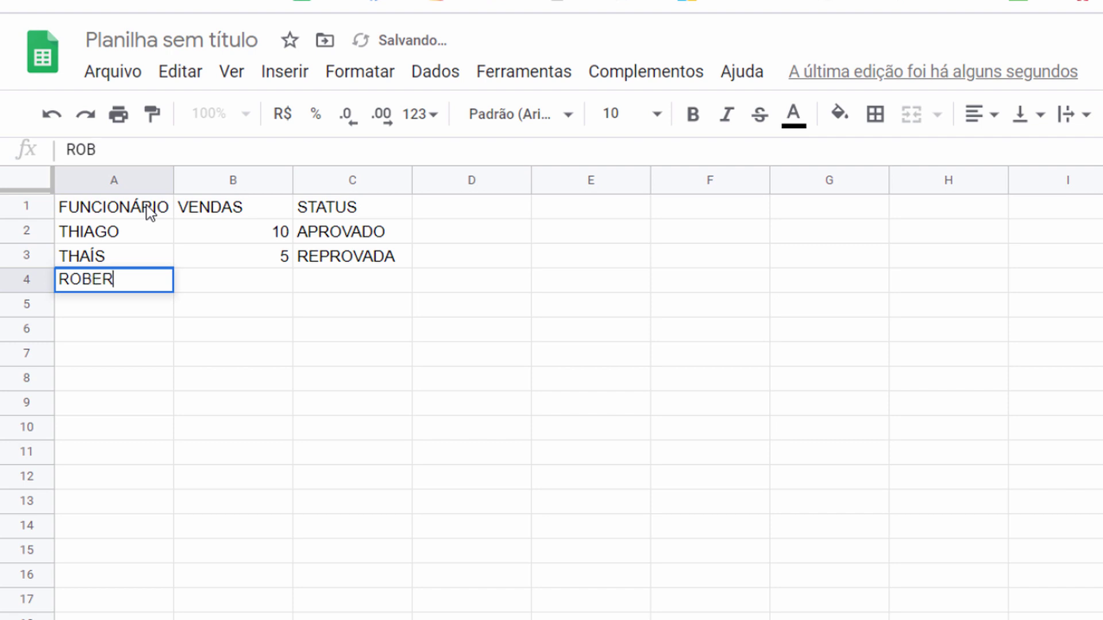
Complete the record in row 4 with 3 sales and the status APROVADO.
key("Tab")
type("3")
key("Tab")
type("APROVADO")
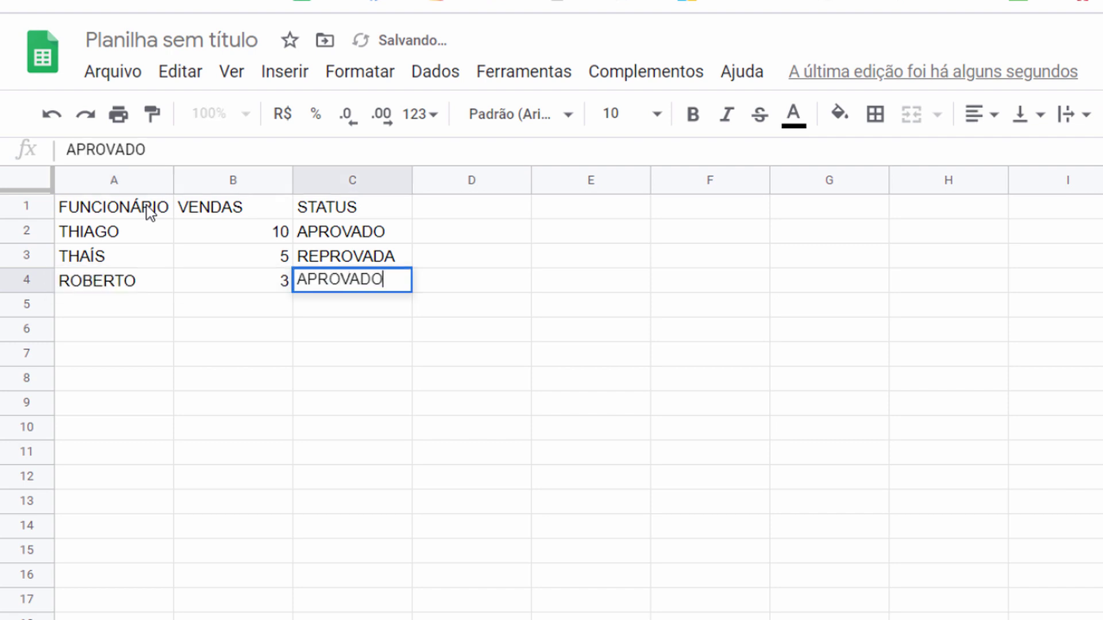
key("Return")
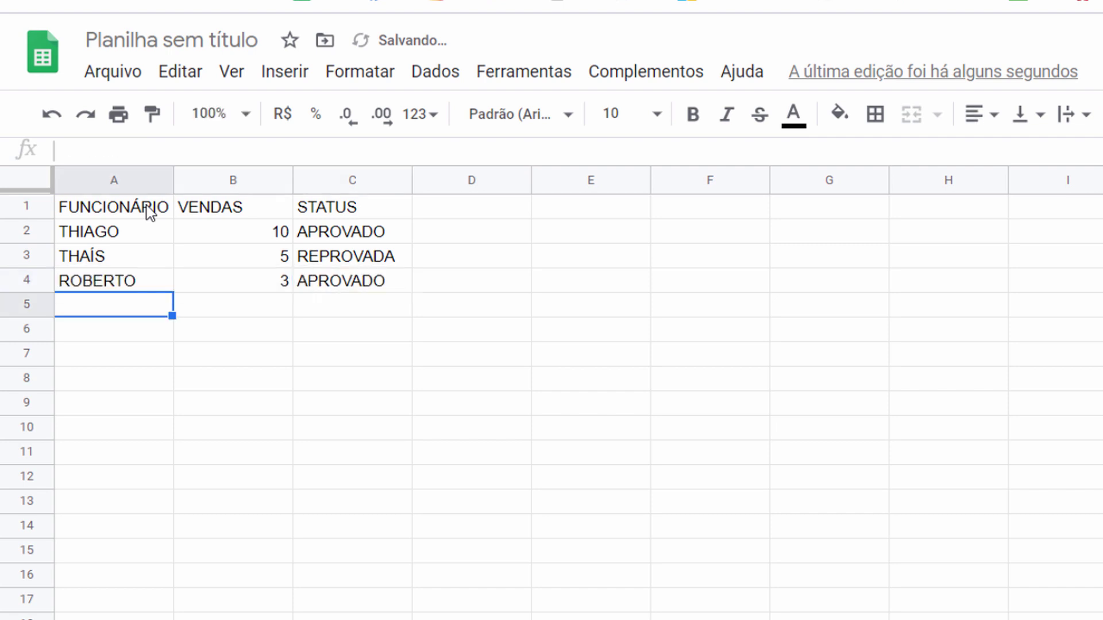
Add an employee record in row 5 with the employee's name, 27 sales and the status REPROVADA.
type("FLÁVIA")
key("Tab")
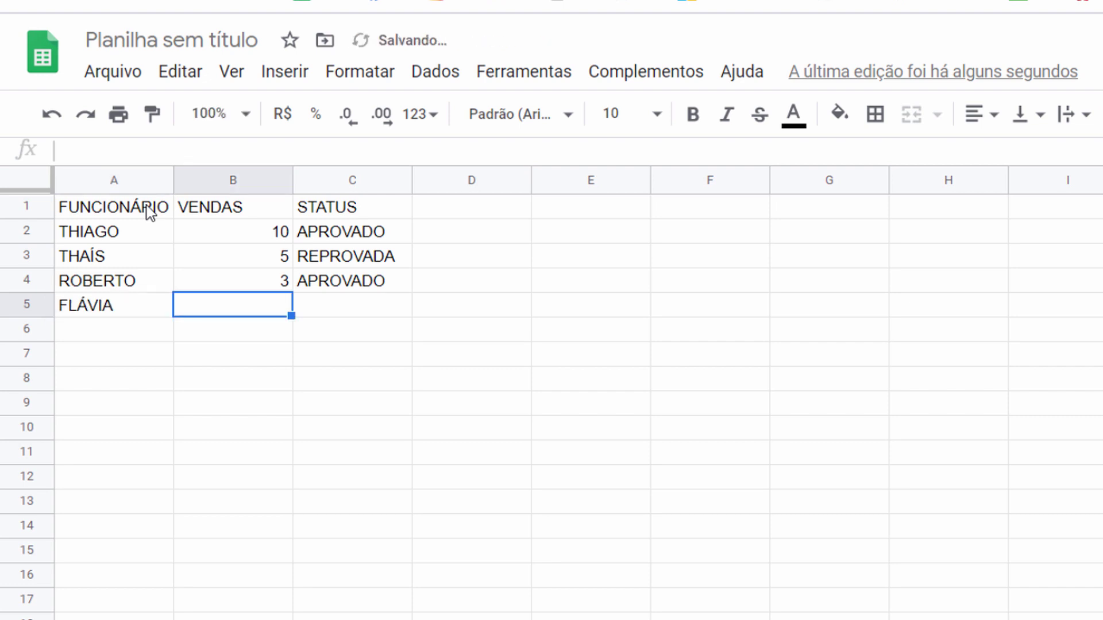
type("27")
key("Tab")
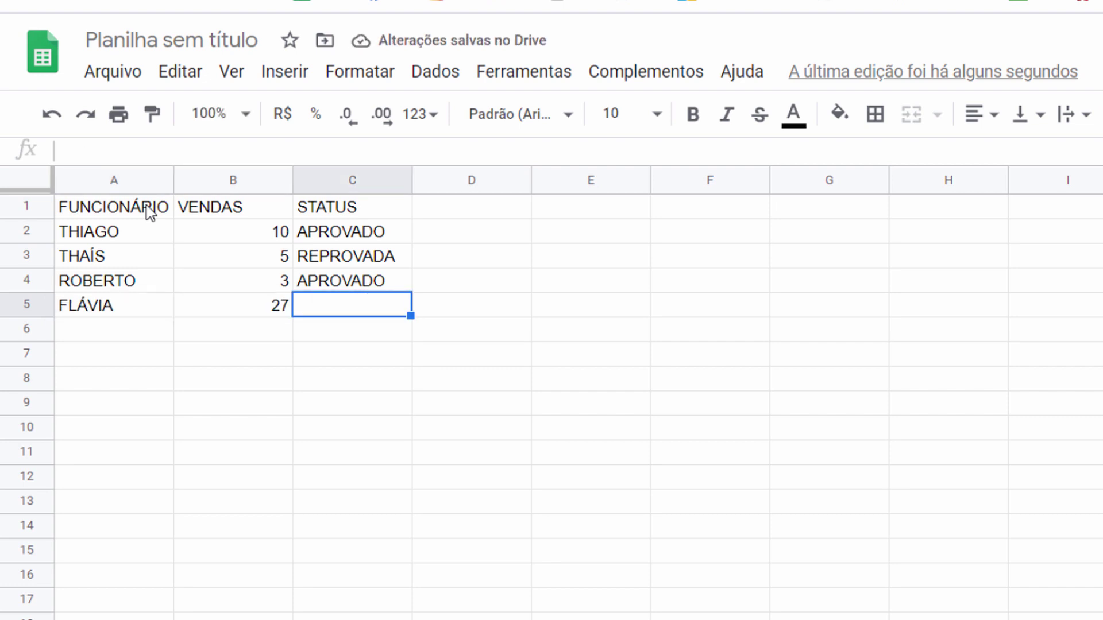
type("REPROVADA")
key("Return")
Add an employee record in row 6 with the employee's name, 10 sales and the status APROVADO.
type("JON")
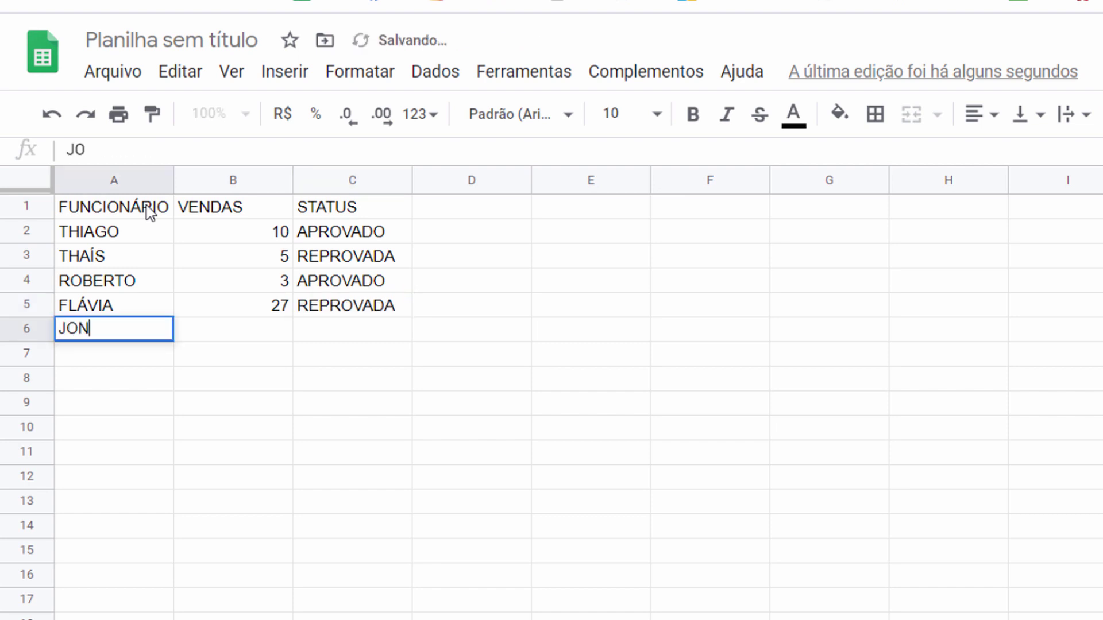
type("ANTAN")
key("Tab")
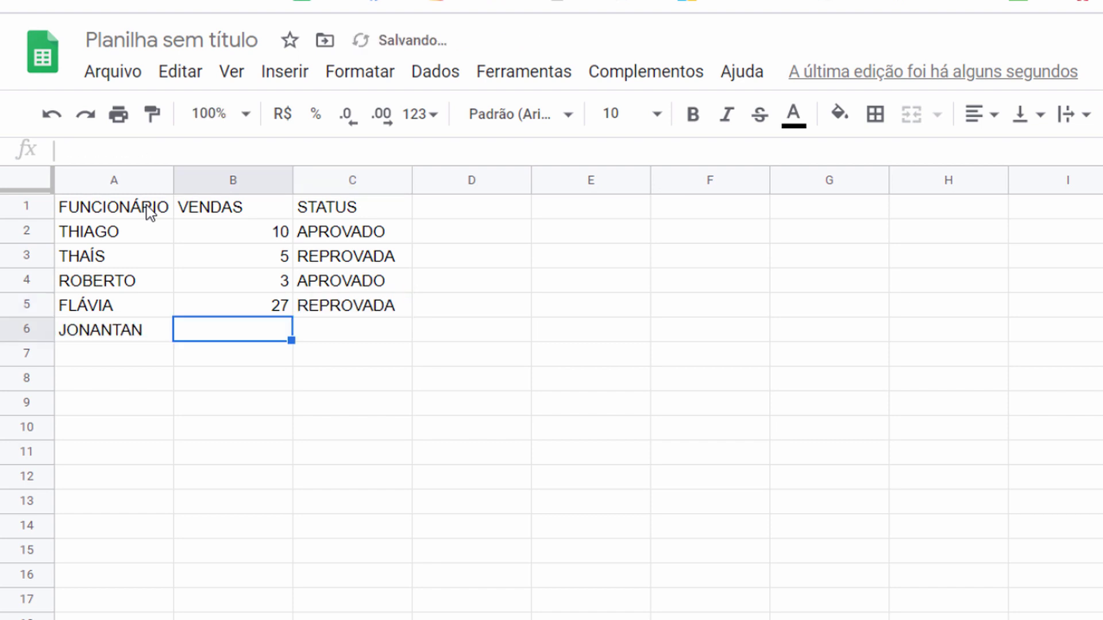
type("10")
key("Tab")
type("APROA")
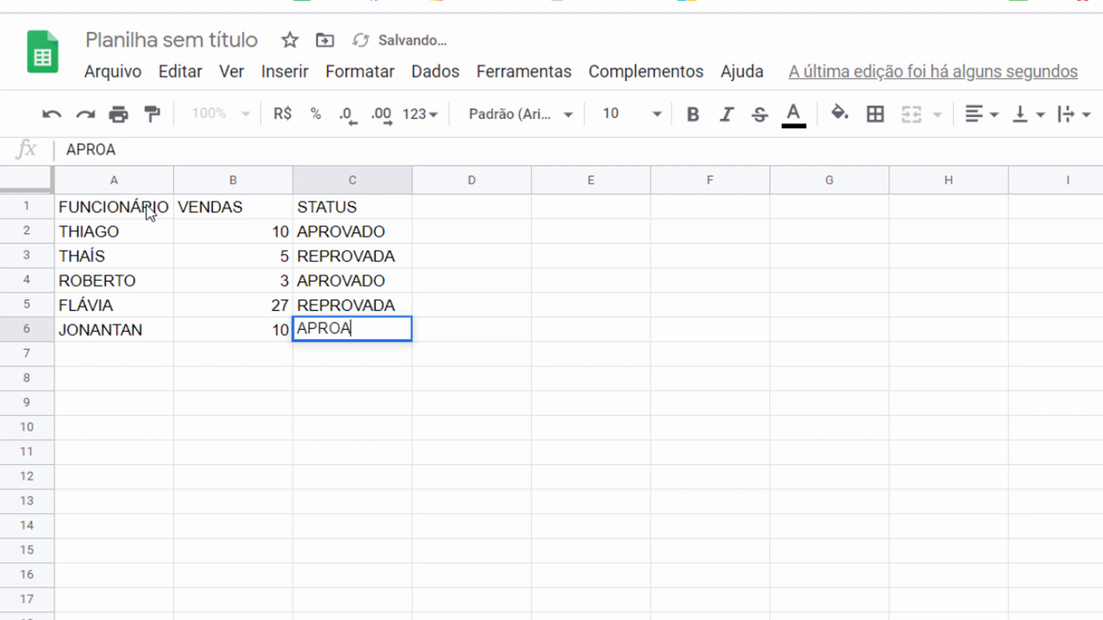
key("BackSpace")
type("VADO")
key("Return")
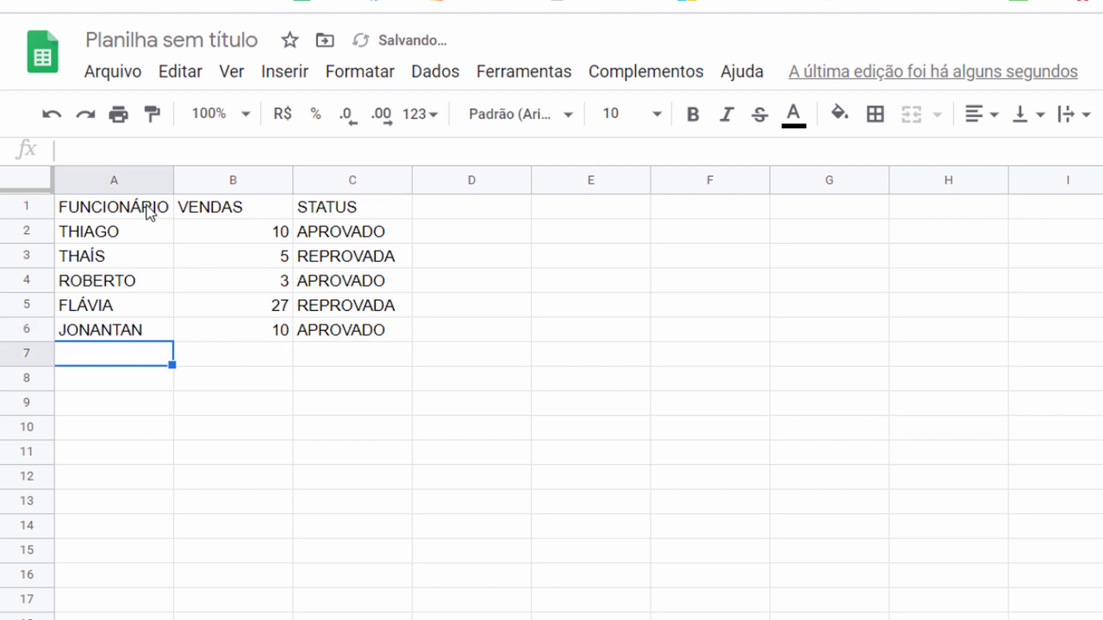
Enter the label "TOTAL DE VENDAS:" in A7 and widen column A so the label fits.
type("TOTAL")
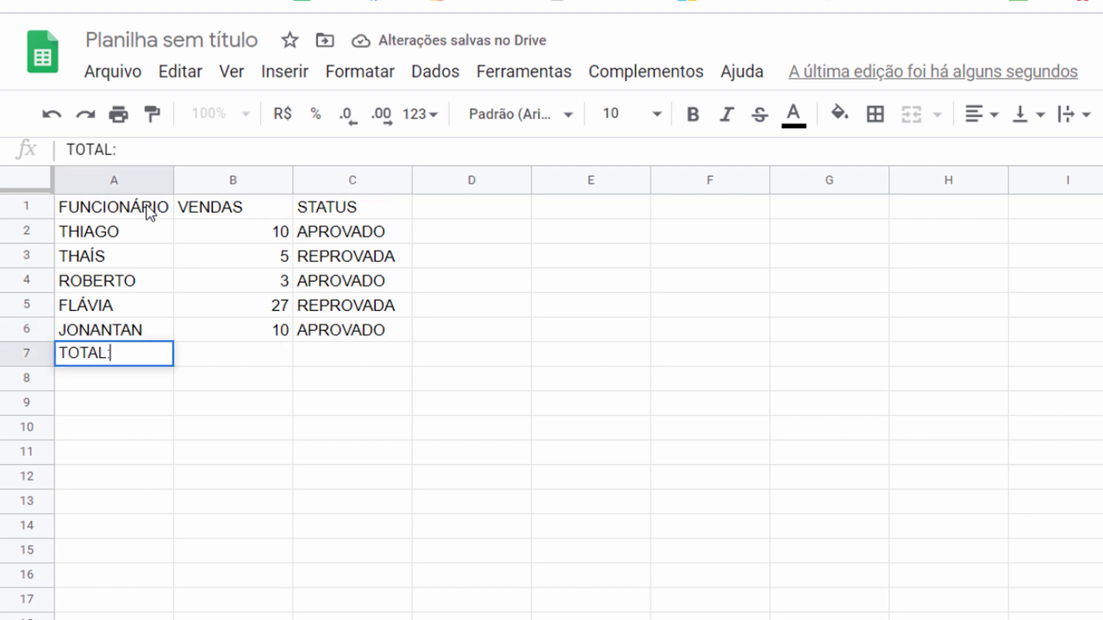
type(":")
key("BackSpace")
type("DE VENDAS")
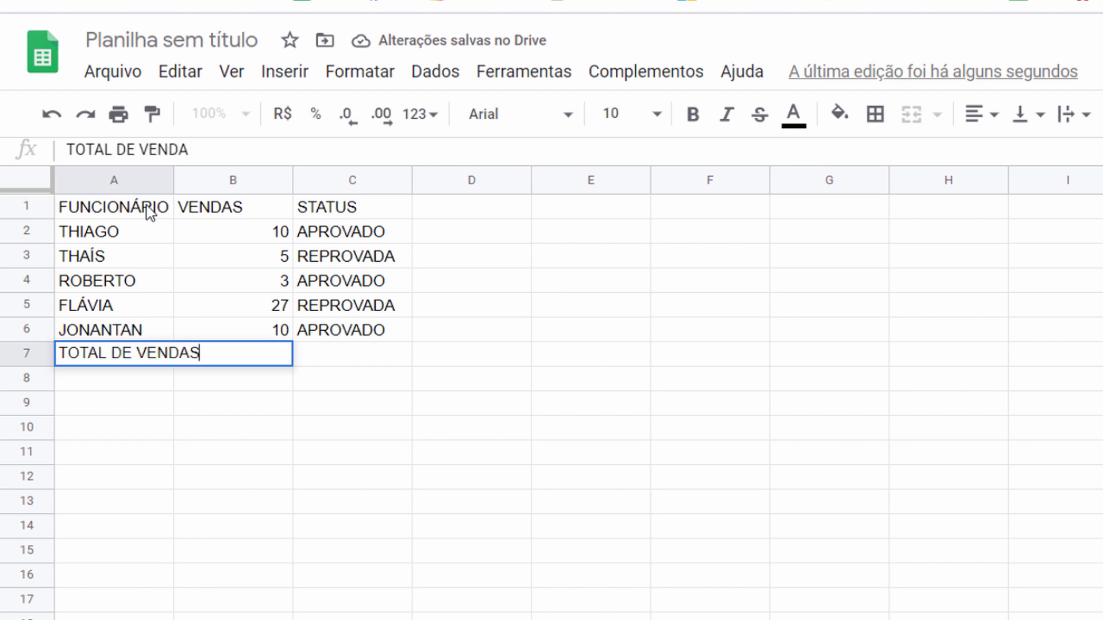
type(":")
left_click(181, 423)
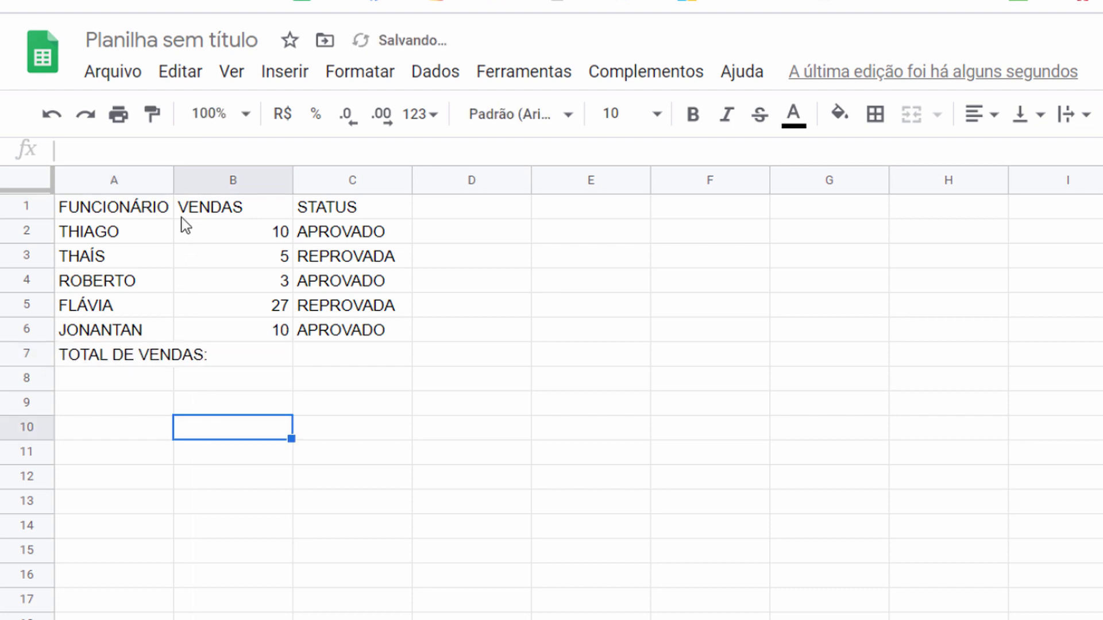
left_click_drag(174, 180, 213, 180)
Enter the label "QUANTOS APROVADOS?" in A8 and auto-fit the width of column A.
left_click(171, 379)
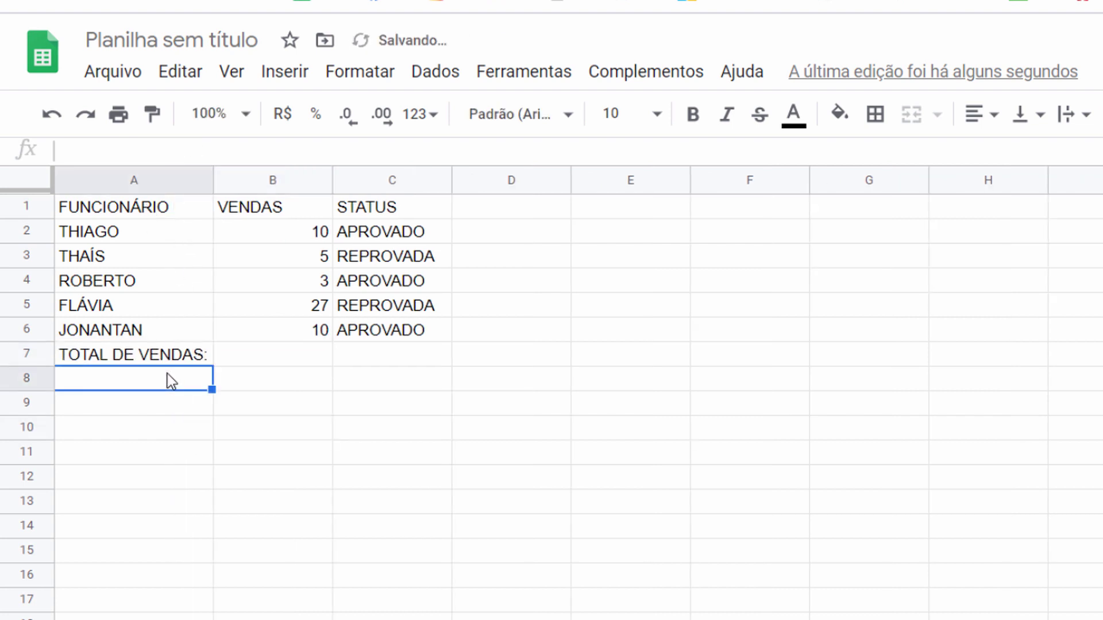
type("QUANTO")
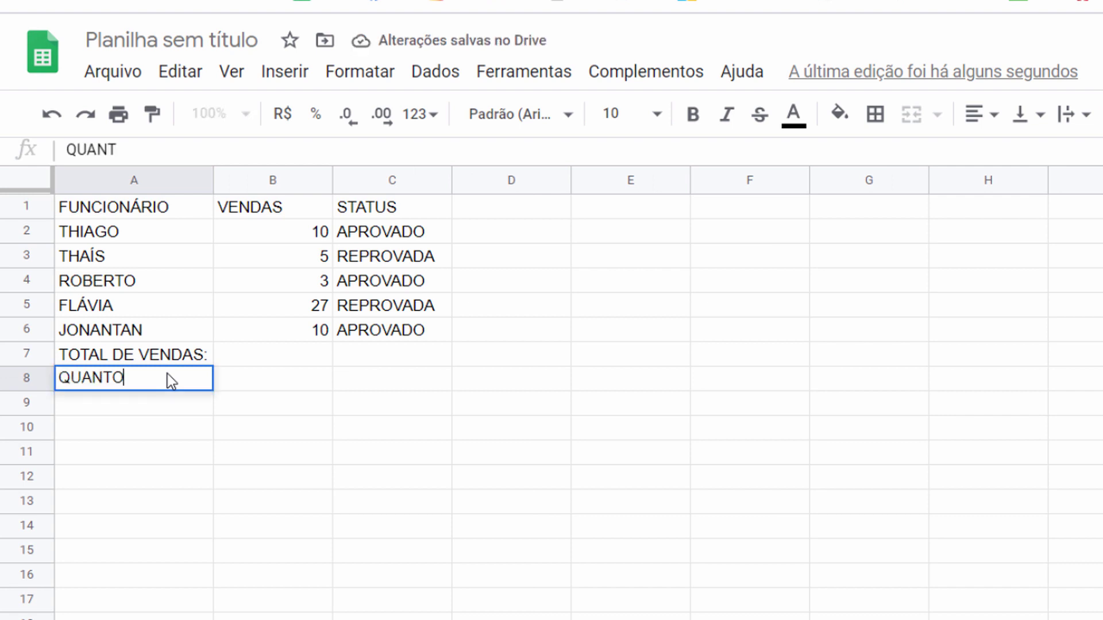
type("S ARPROVADOS?")
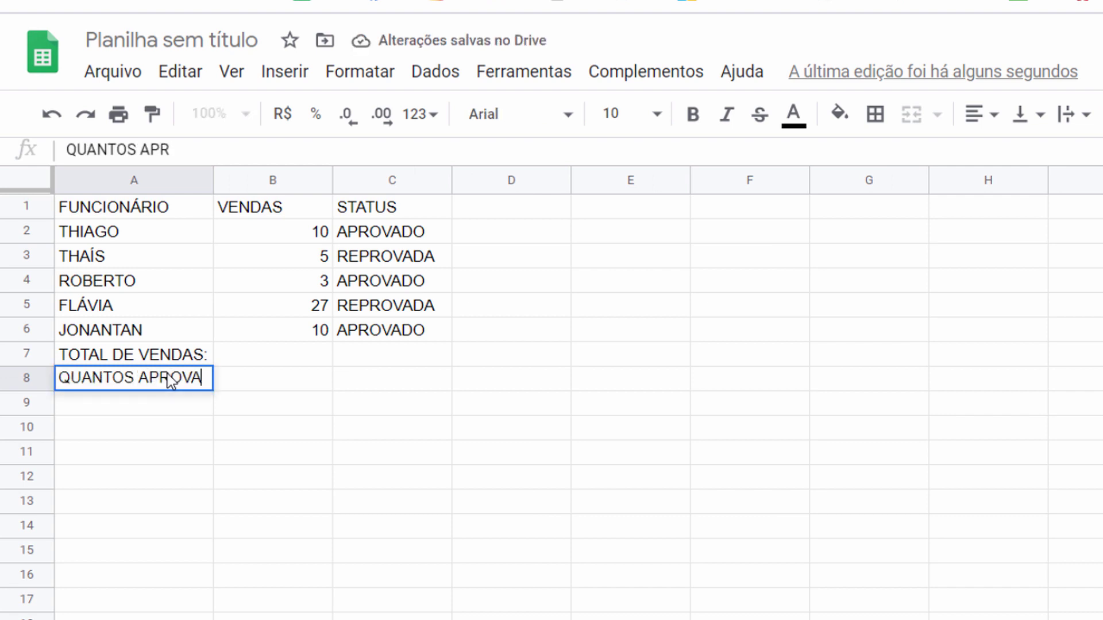
key("Return")
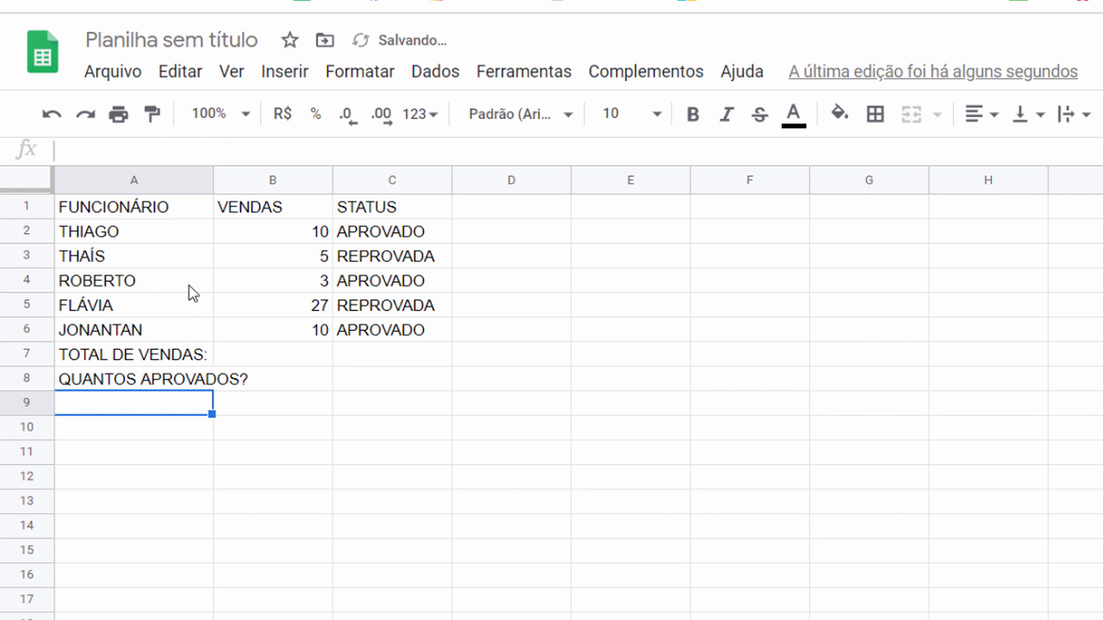
double_click(211, 180)
Give the header cells A1:C1 a dark grey fill and white text.
left_click_drag(153, 212, 433, 209)
left_click(841, 115)
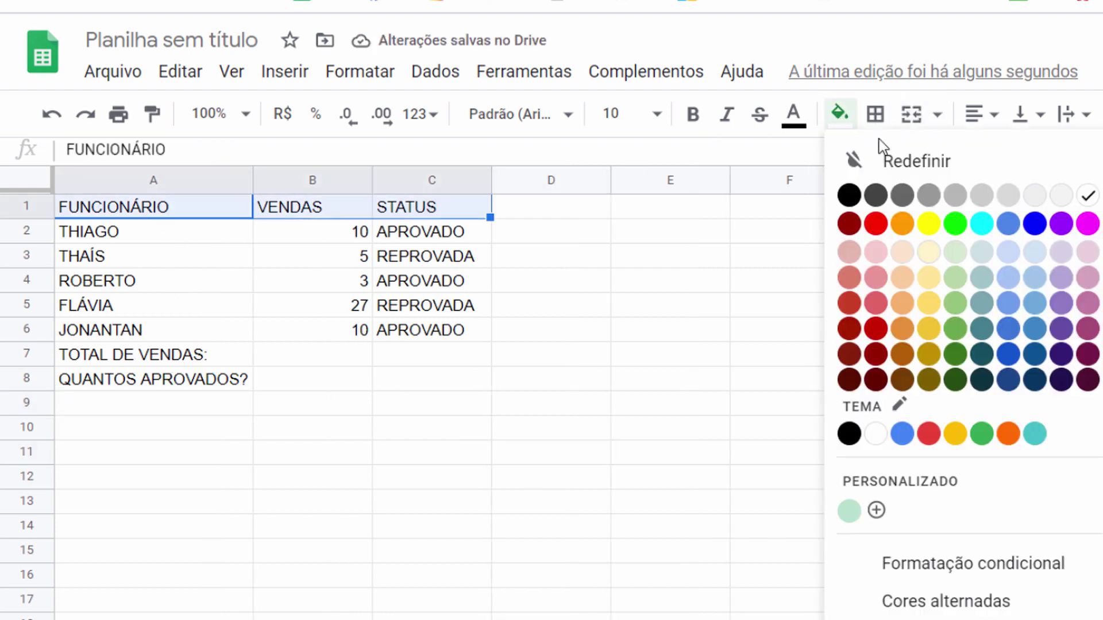
left_click(875, 195)
left_click(794, 113)
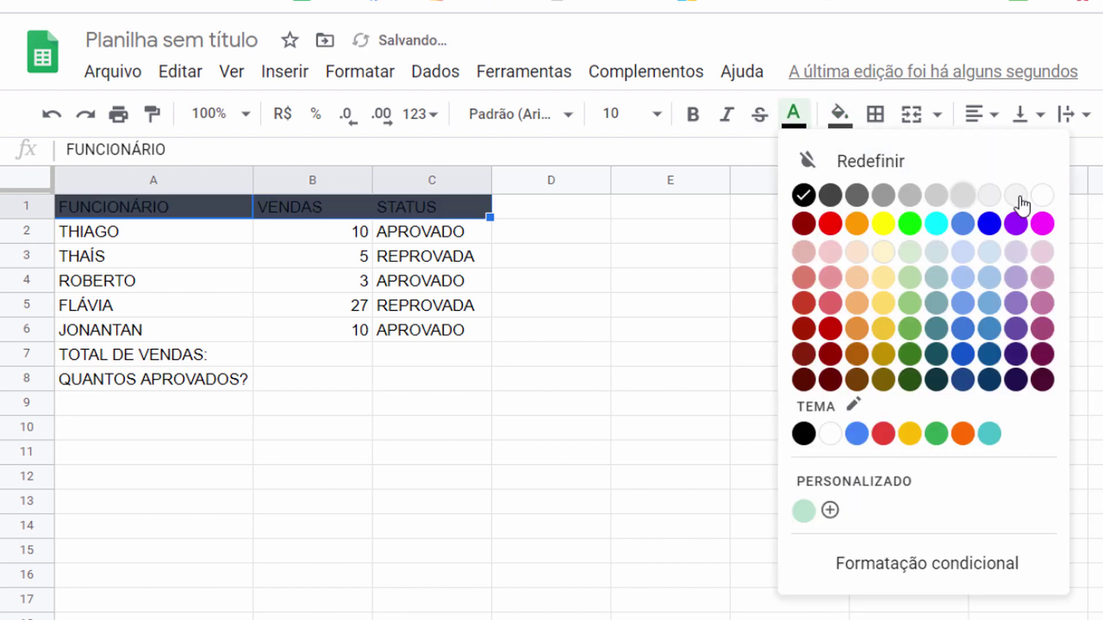
left_click(1038, 195)
Make the header text in A1:C1 bold and centre it horizontally.
left_click(694, 114)
left_click(976, 115)
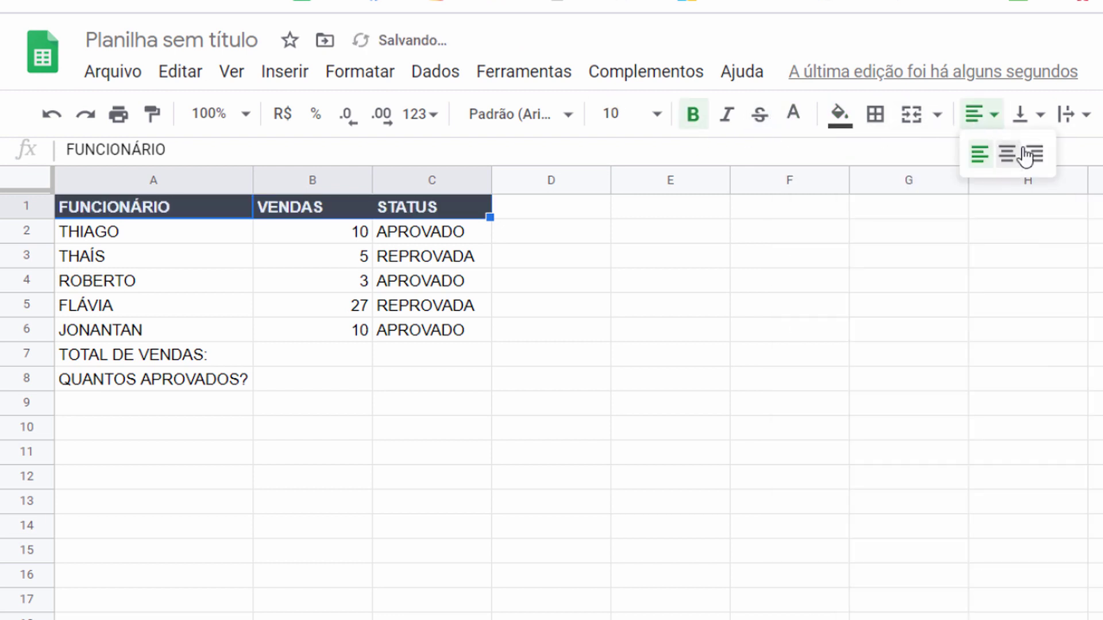
left_click(1005, 153)
left_click(908, 280)
Copy the formatting of header cell A1 onto the label cells A7:A8.
left_click(228, 209)
left_click(151, 115)
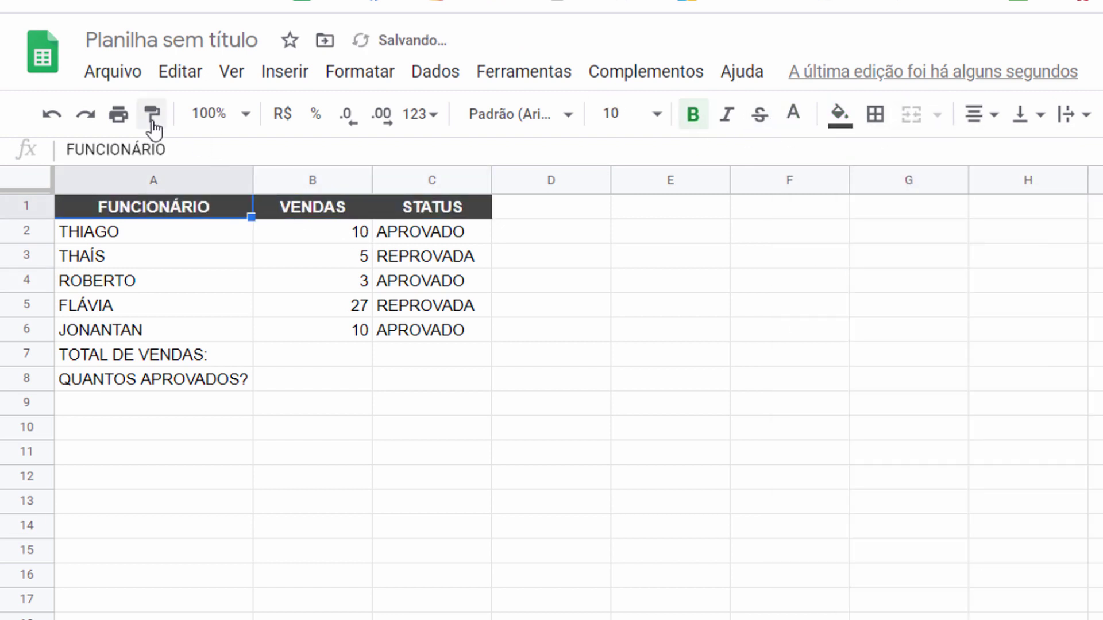
left_click_drag(158, 363, 167, 384)
left_click(385, 501)
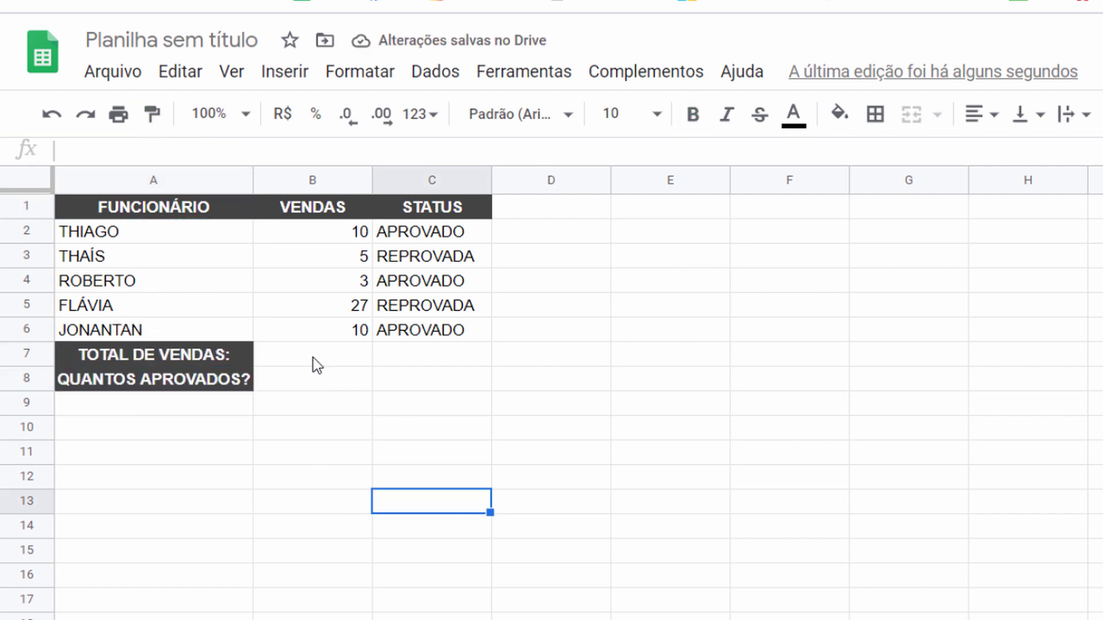
Fill the result cells B7:B8 with light grey.
left_click_drag(313, 358, 316, 380)
left_click(839, 113)
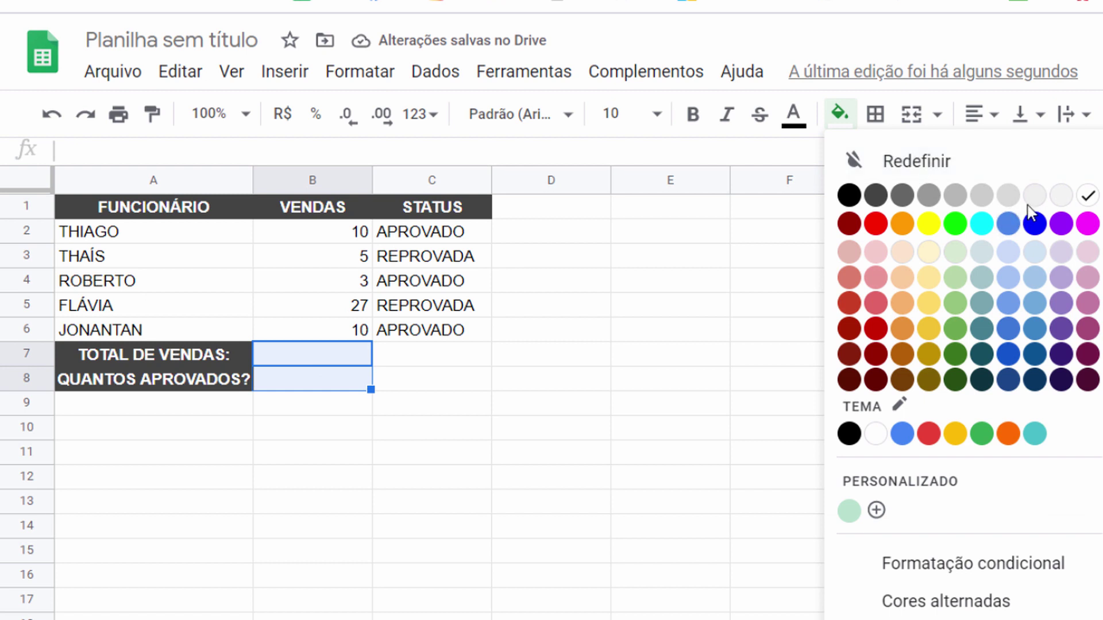
left_click(1007, 193)
left_click(772, 365)
left_click_drag(361, 360, 348, 380)
left_click(632, 463)
Centre the employee data in A2:C6 horizontally.
left_click_drag(129, 235, 469, 323)
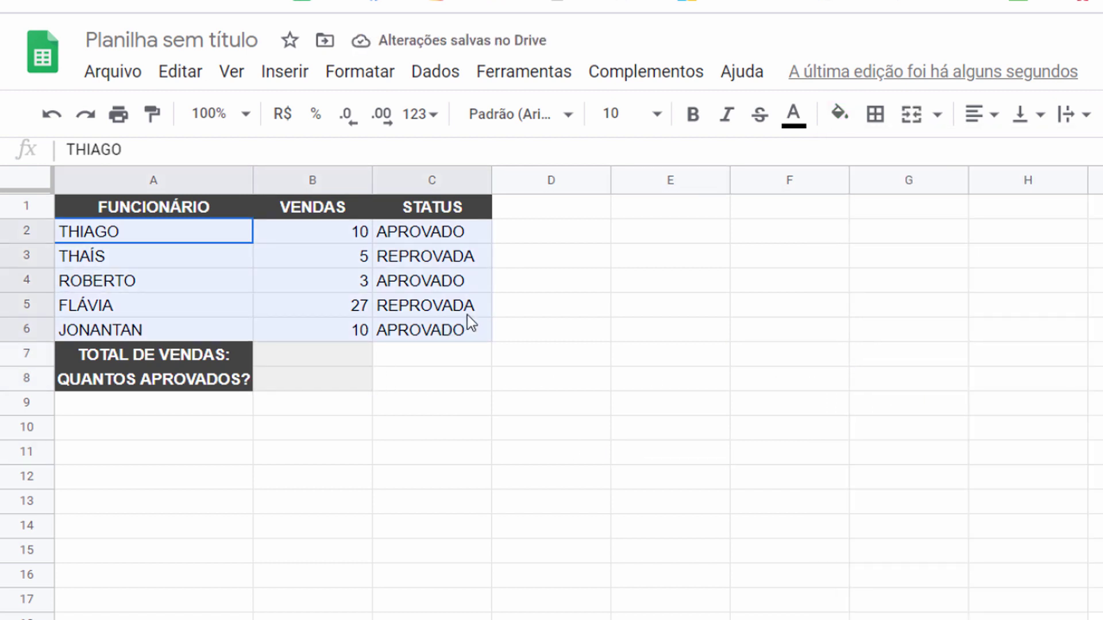
left_click(979, 114)
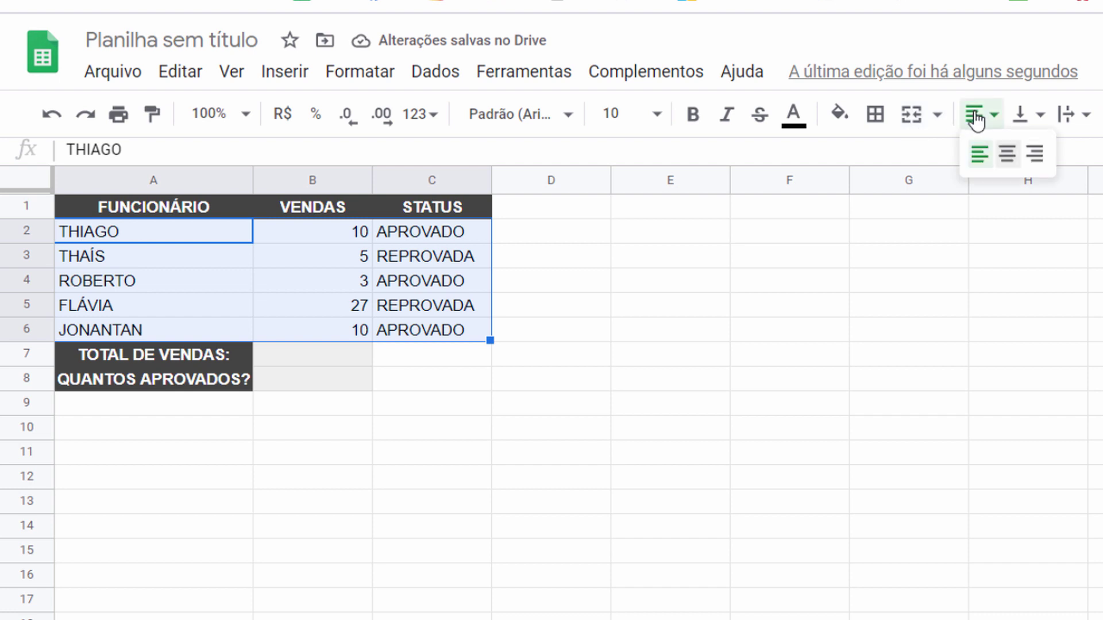
left_click(1006, 152)
left_click(914, 377)
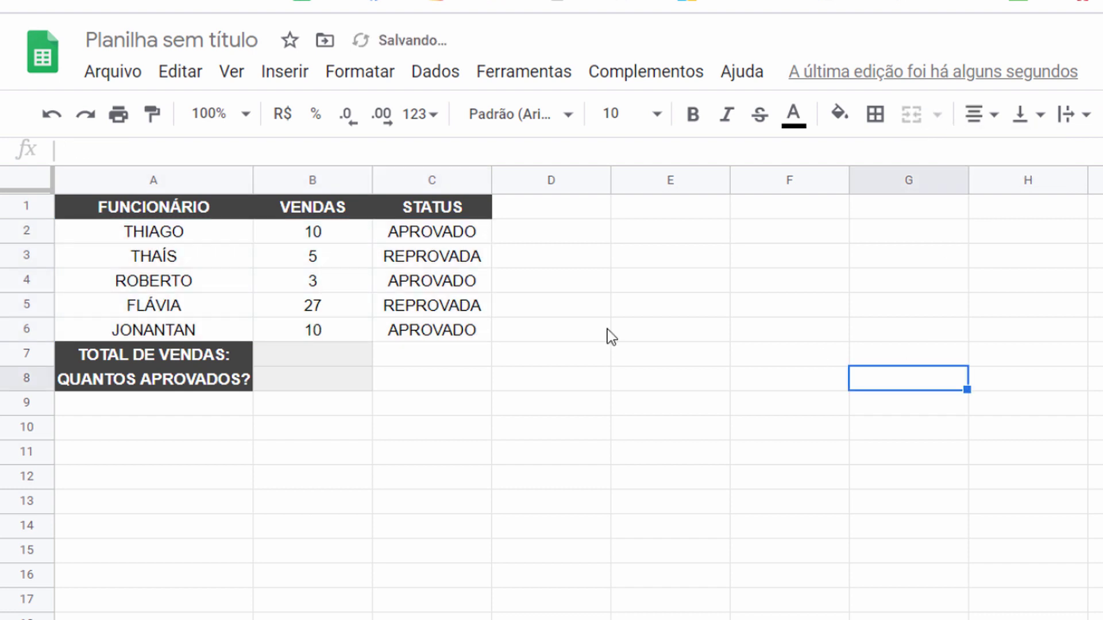
Review the column headers, the total sales row and the APROVADO entries in the status column.
left_click(170, 205)
left_click(345, 214)
left_click(484, 208)
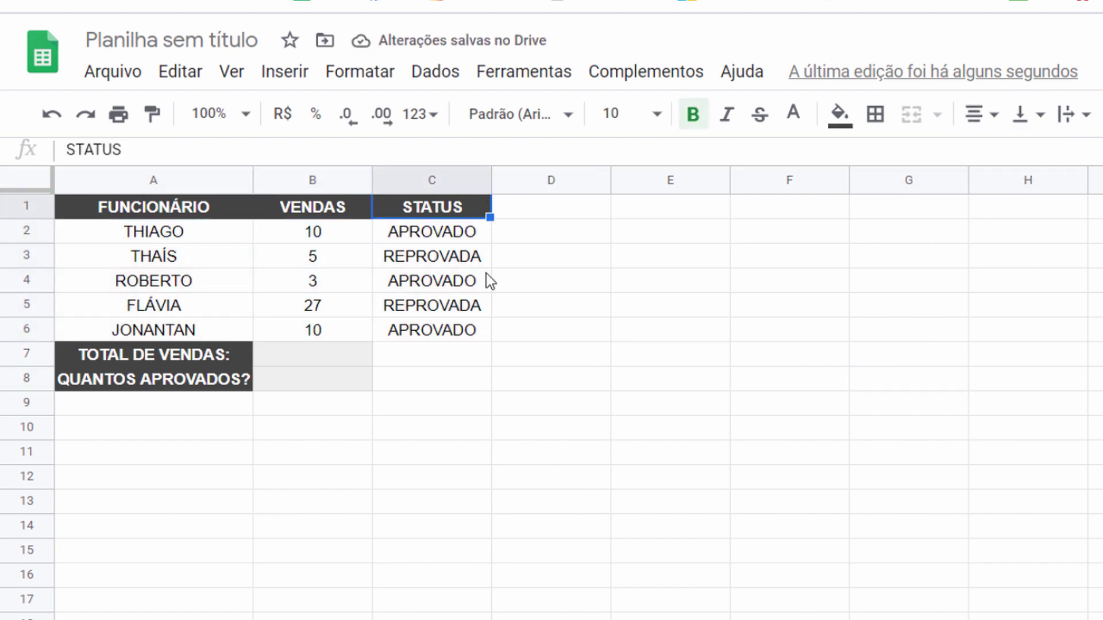
left_click(230, 362)
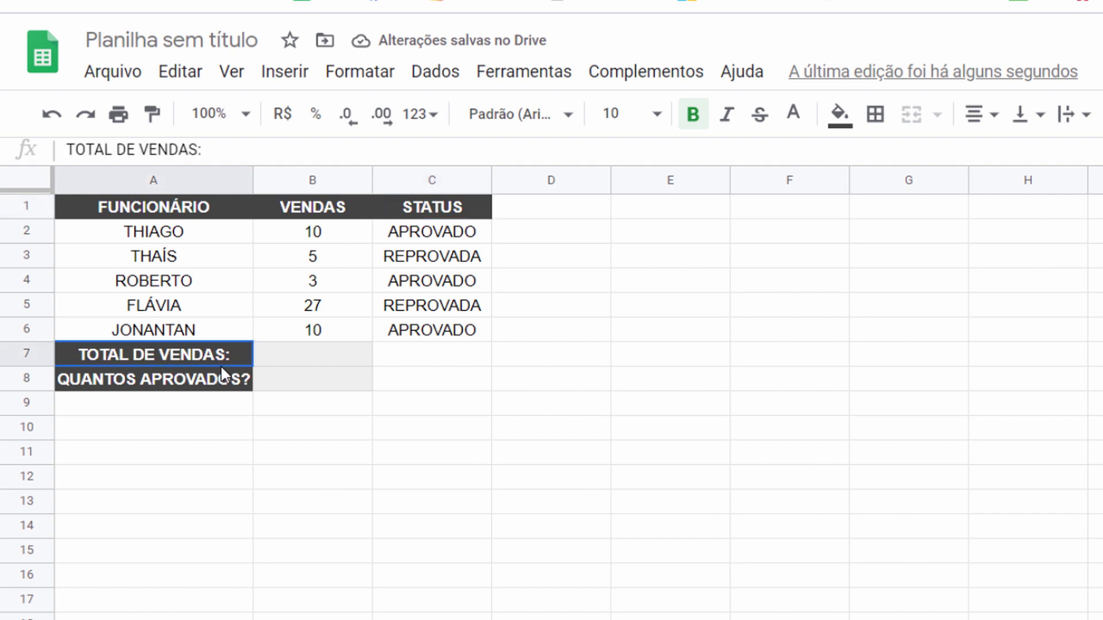
left_click(310, 356)
left_click(443, 232)
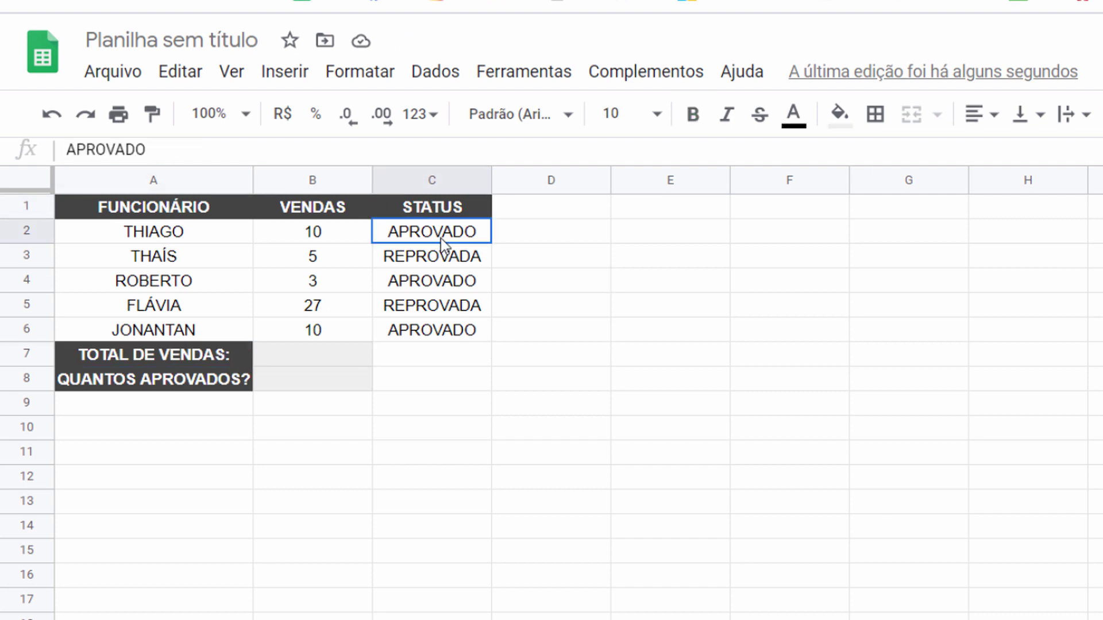
left_click(468, 284)
left_click(476, 332)
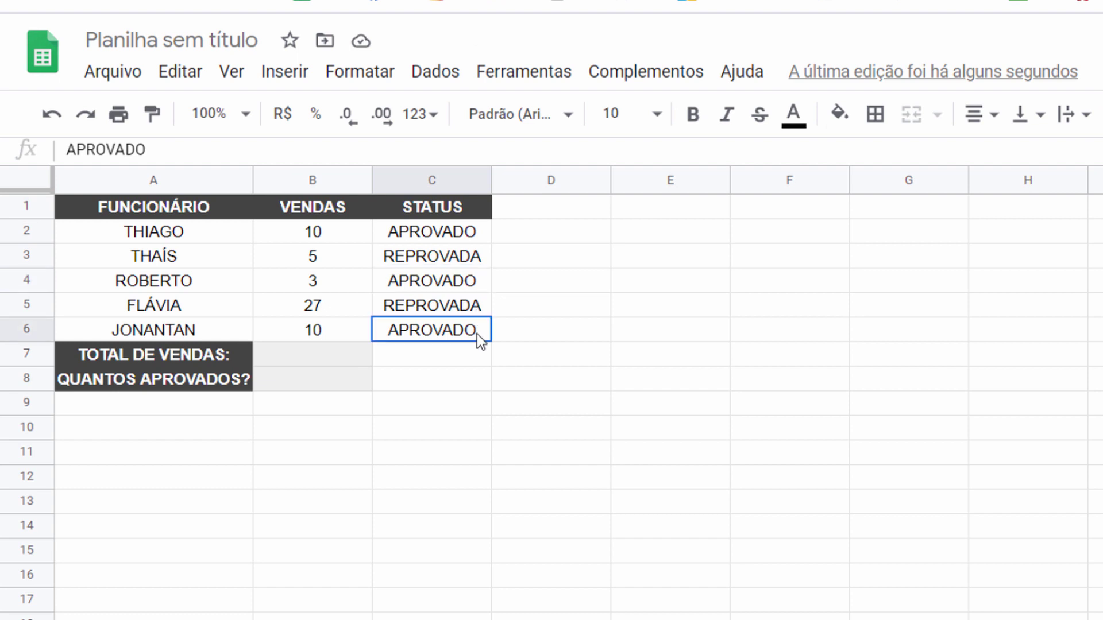
Enter the formula =SOMASE(C2:C6;"=APROVADO";B2:B6) in cell B7 to total the sales of approved employees.
left_click(360, 358)
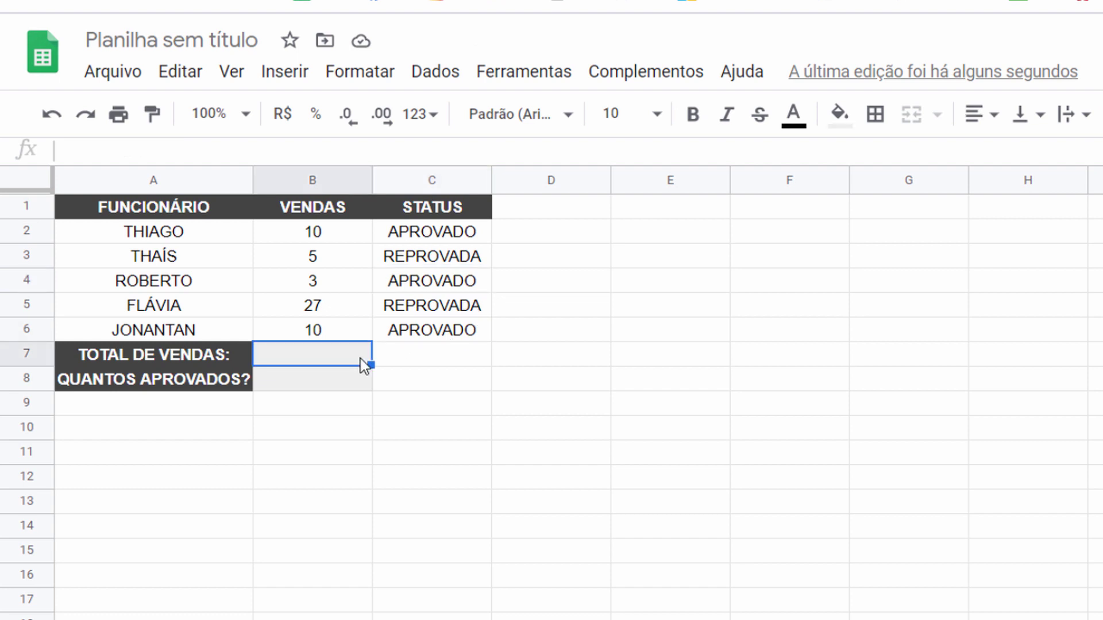
type("=SOMA")
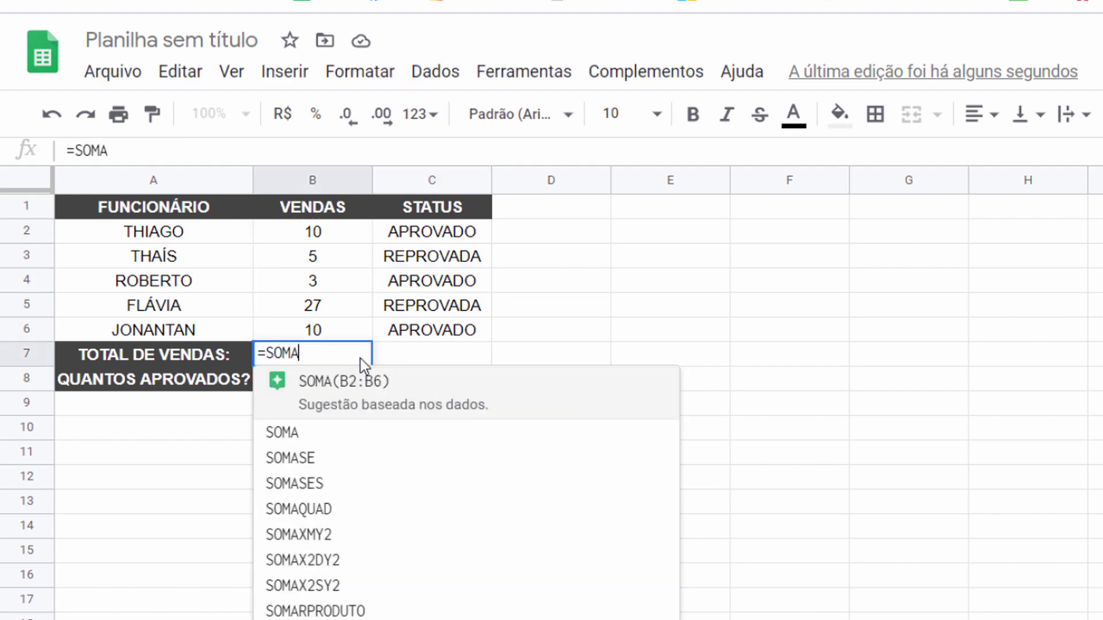
type("SE")
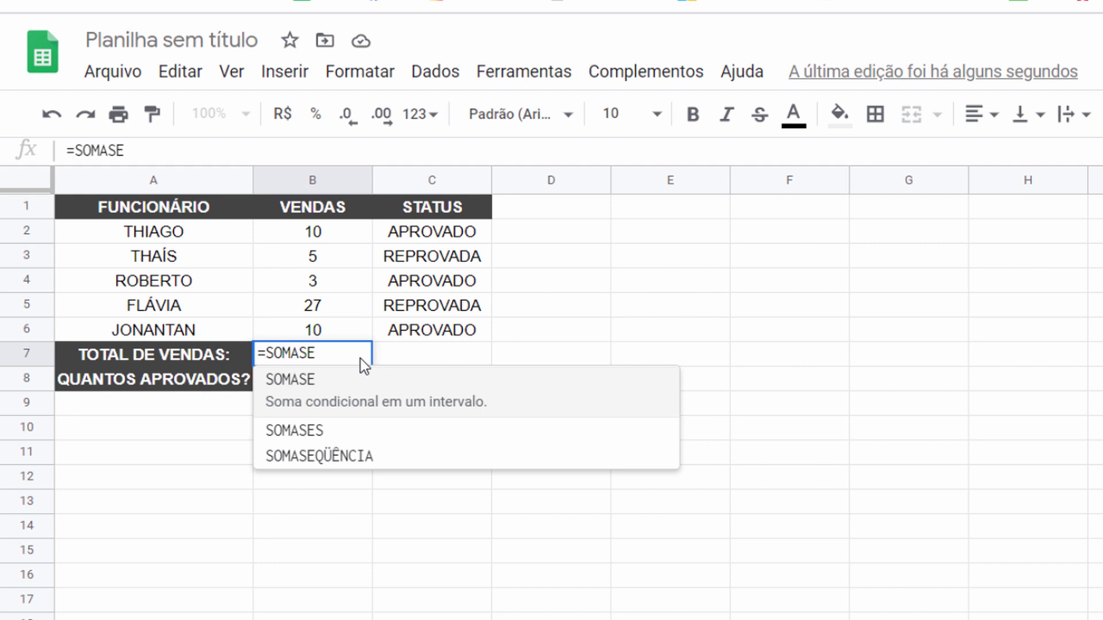
type("(")
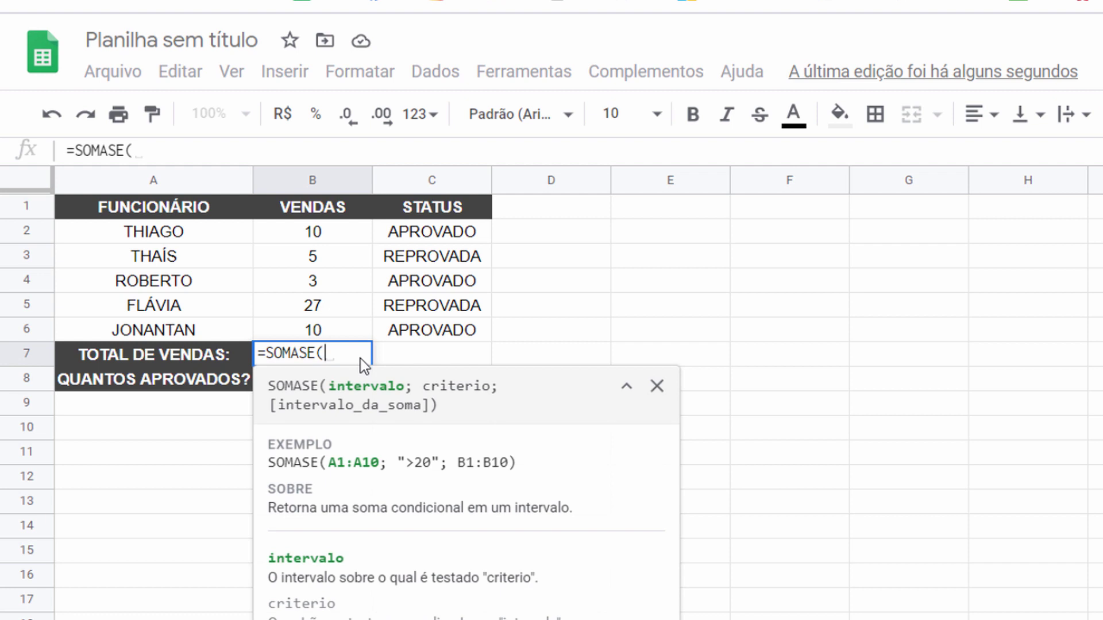
left_click_drag(447, 241, 461, 333)
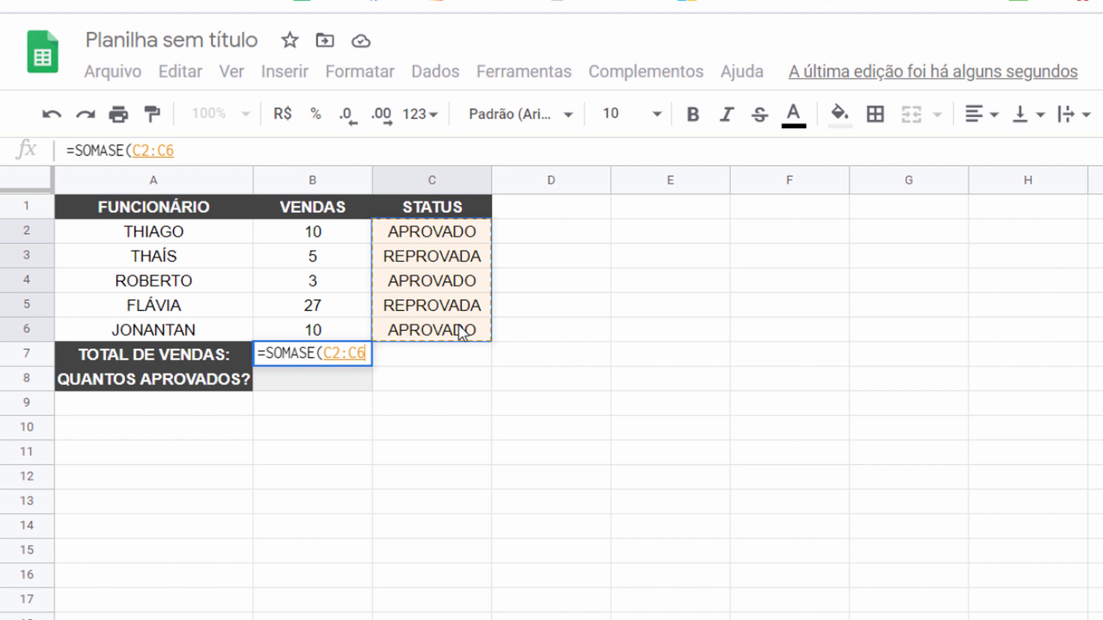
type(";\"=APROVADO")
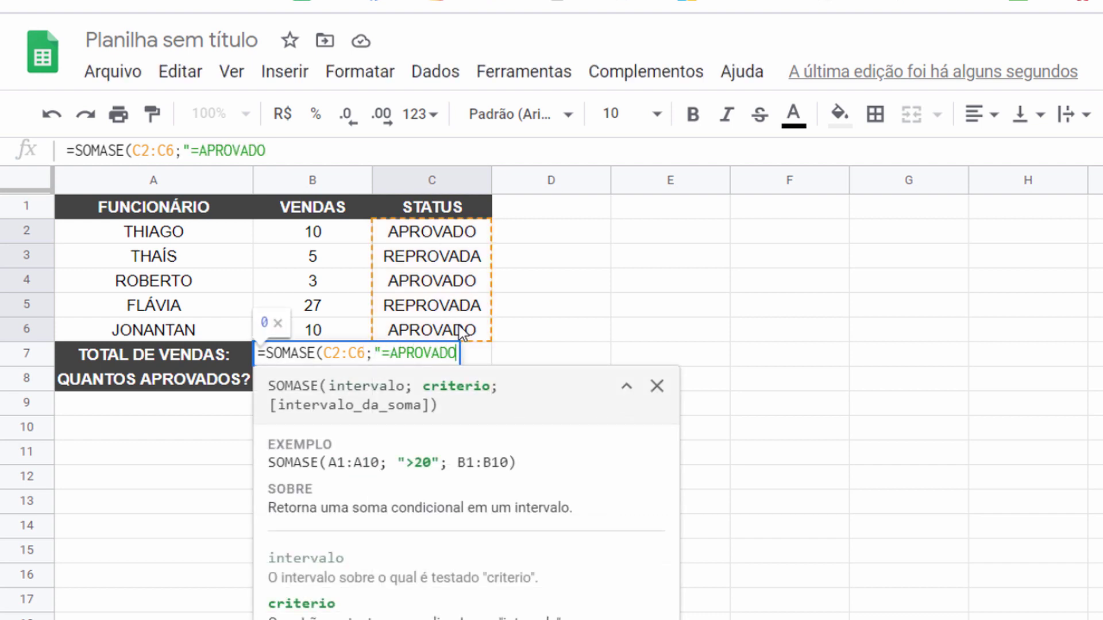
type("\";")
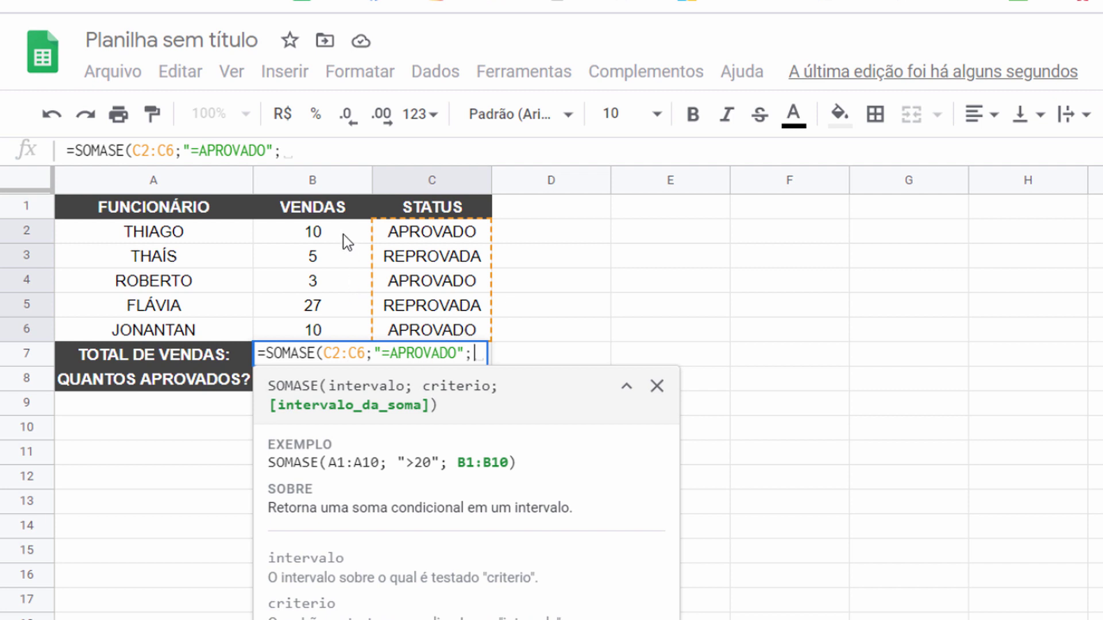
left_click_drag(343, 235, 353, 334)
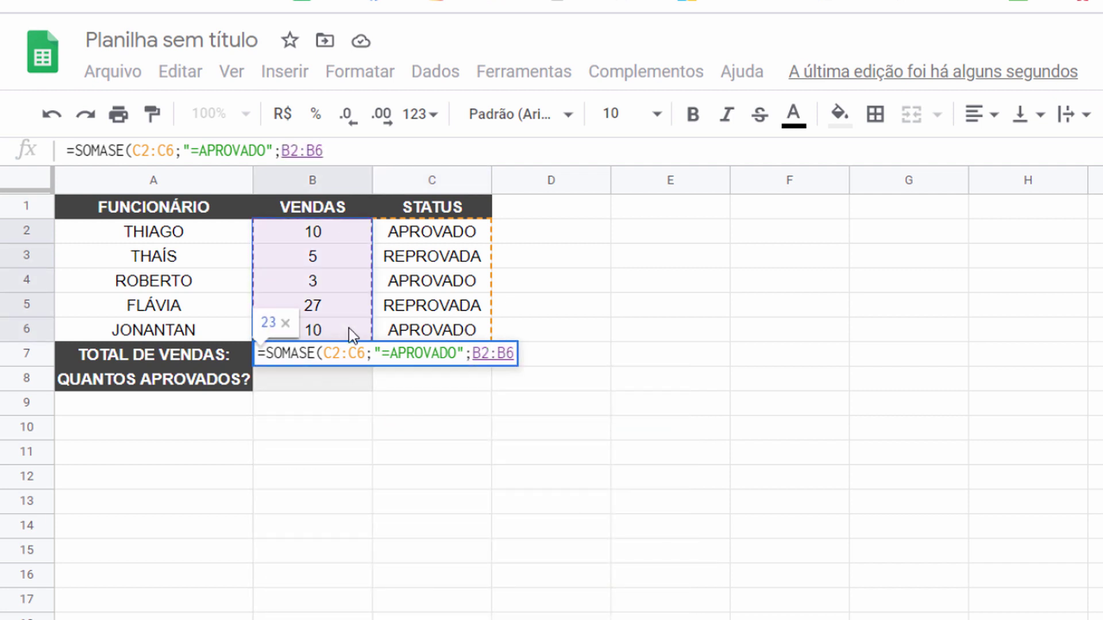
type(")")
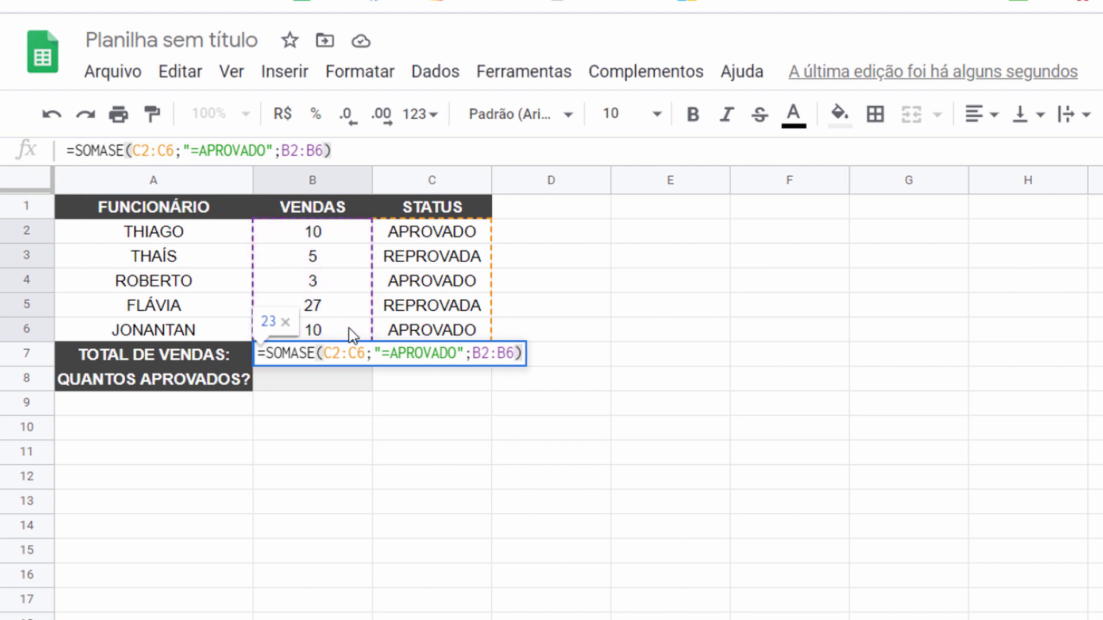
key("Return")
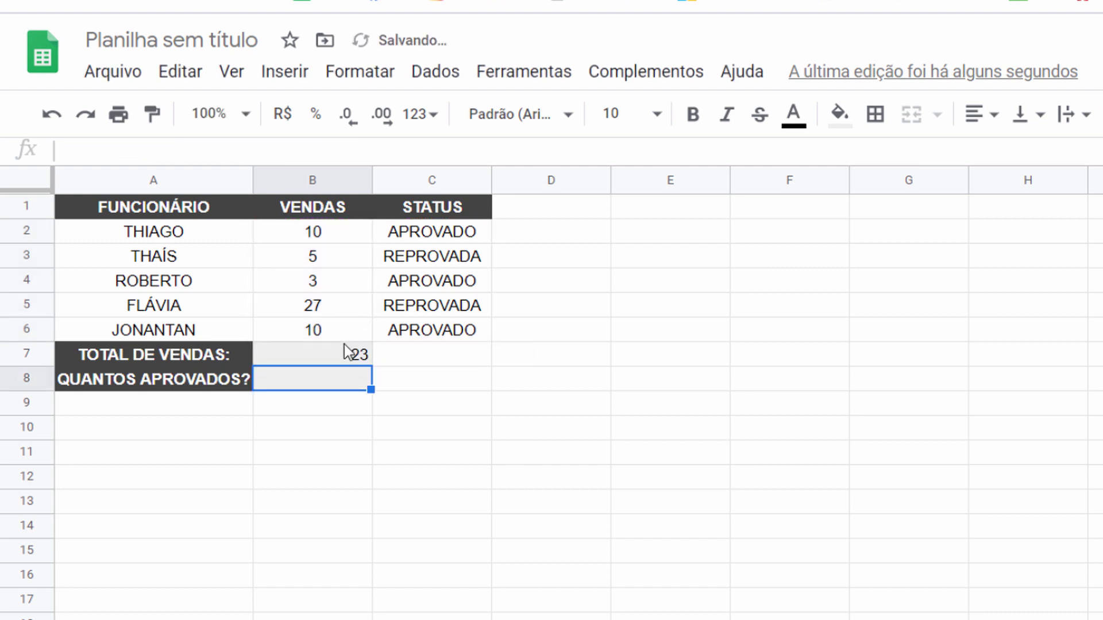
Centre the result cells B7:B8 horizontally.
left_click_drag(344, 343, 352, 369)
left_click(980, 114)
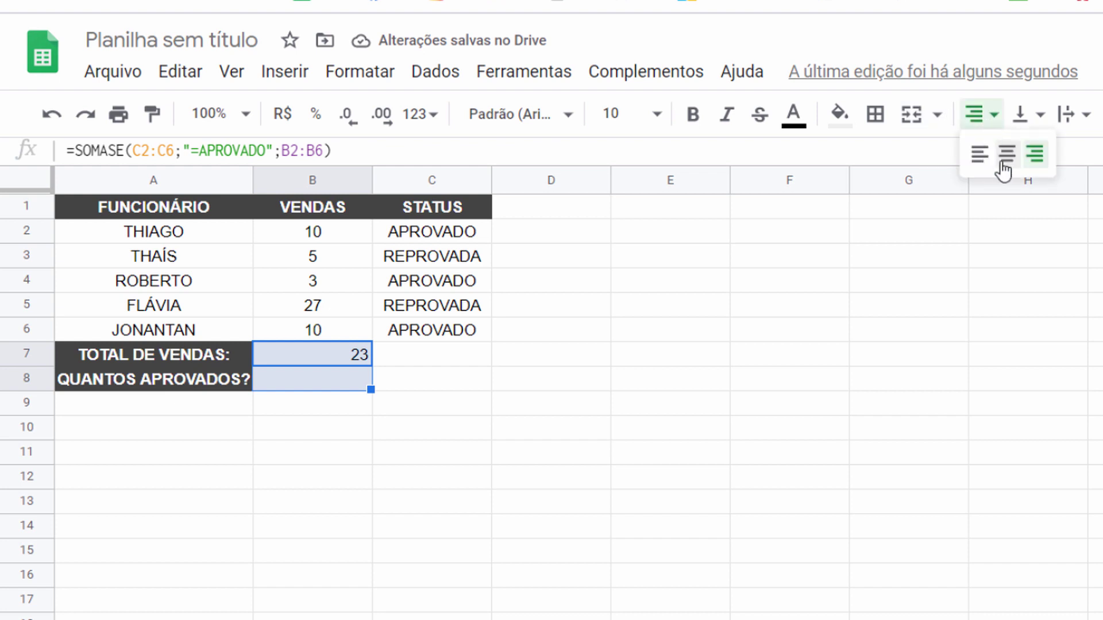
left_click(1007, 151)
left_click(986, 280)
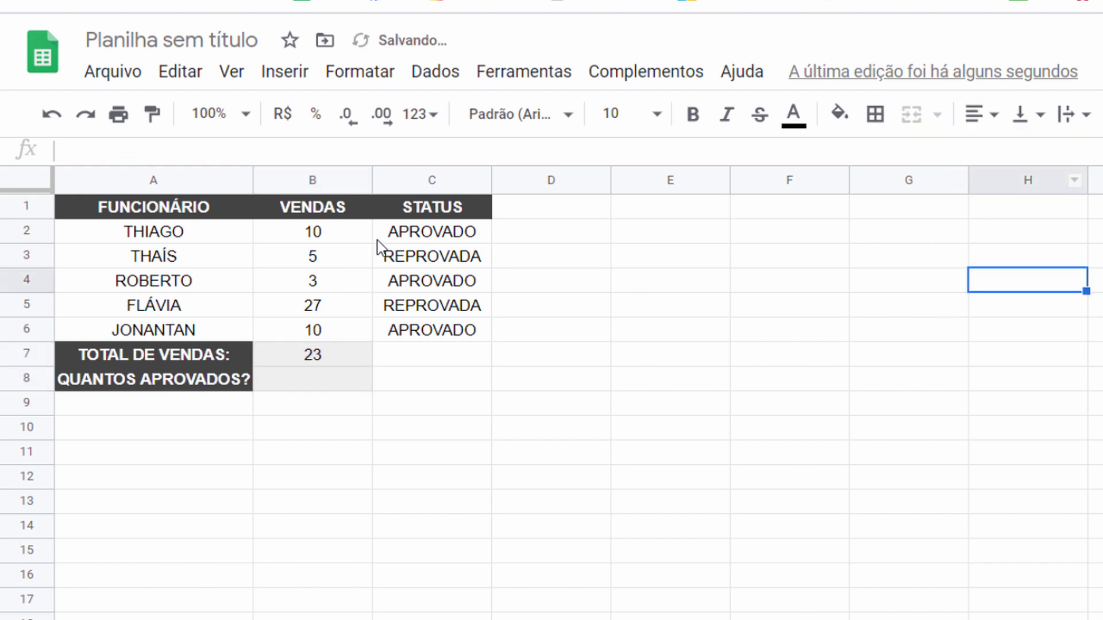
Check the sales values of the employees marked APROVADO in rows 2, 4 and 6 against the total in B7.
left_click(337, 241)
left_click(409, 237)
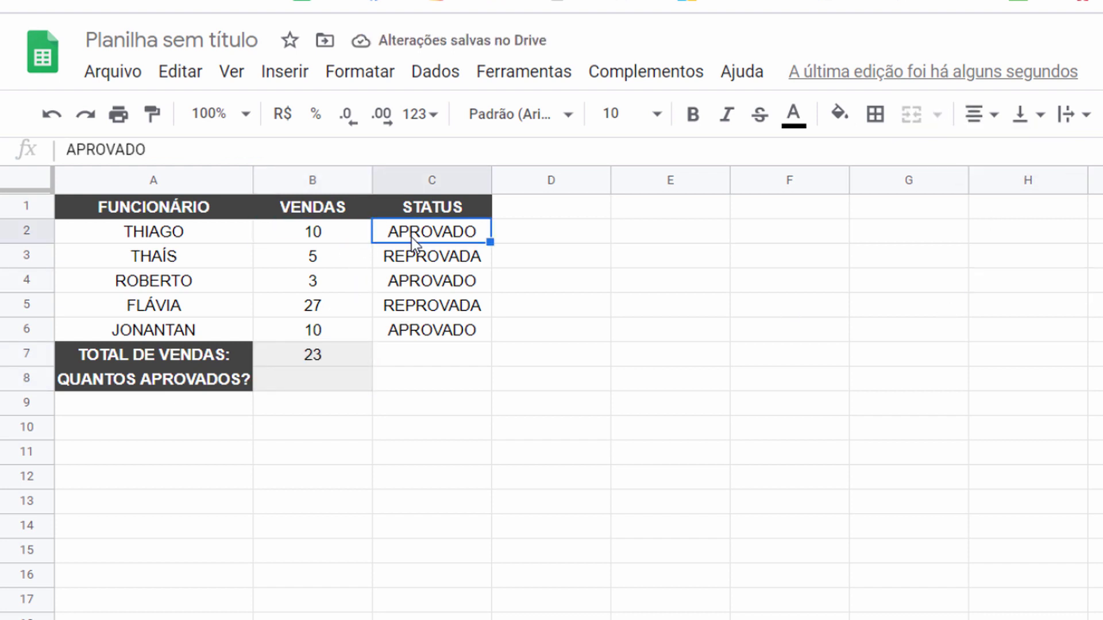
left_click(330, 286)
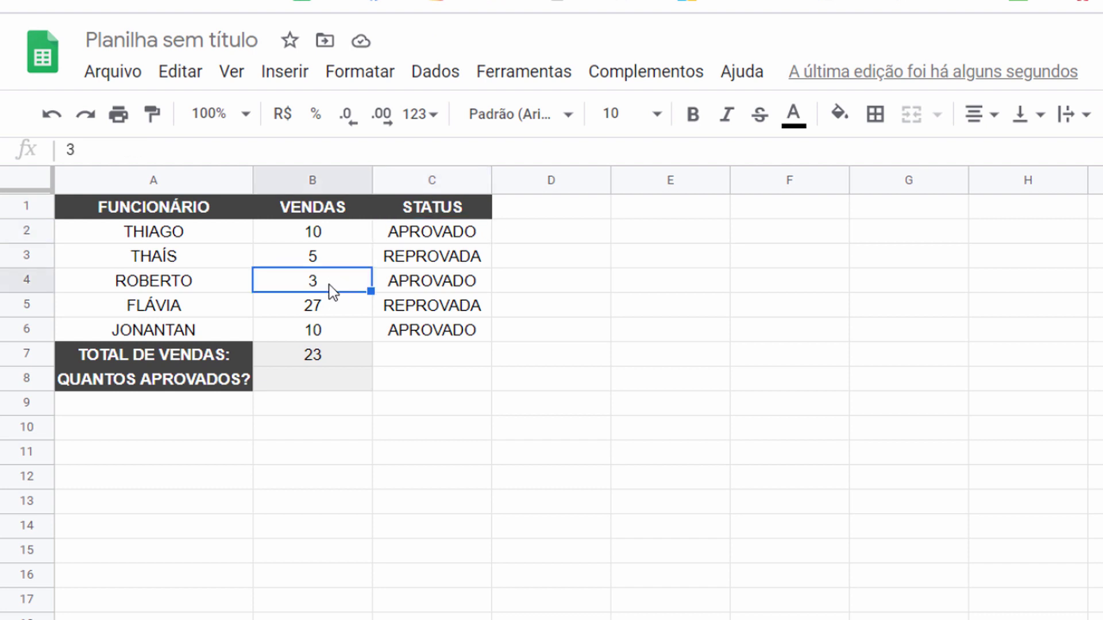
left_click(430, 287)
left_click(339, 286)
left_click(341, 333)
left_click(423, 329)
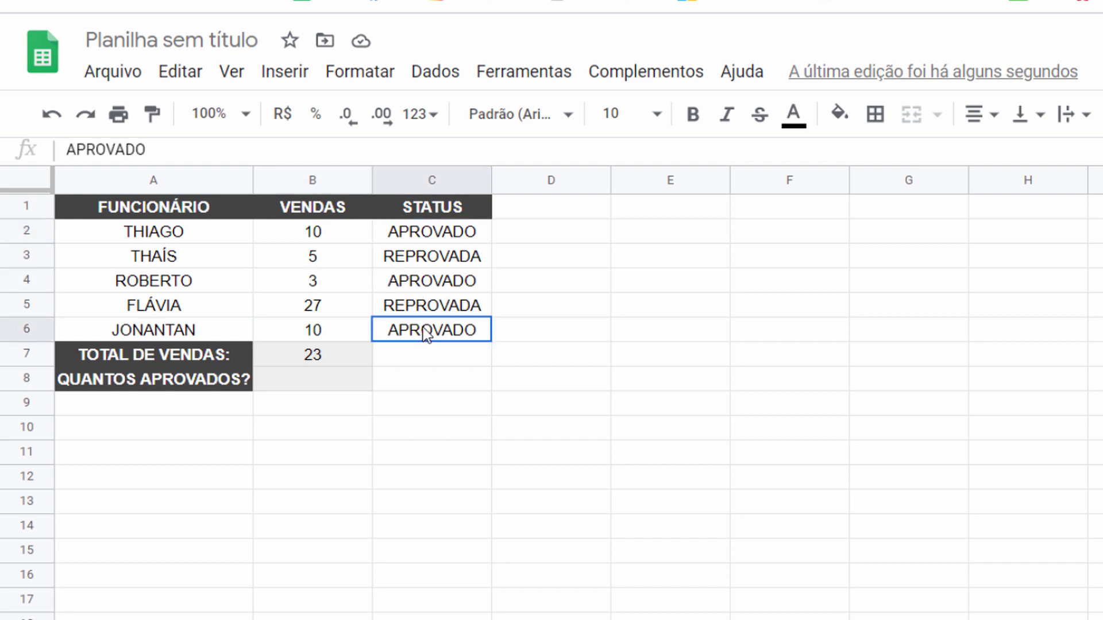
left_click(337, 334)
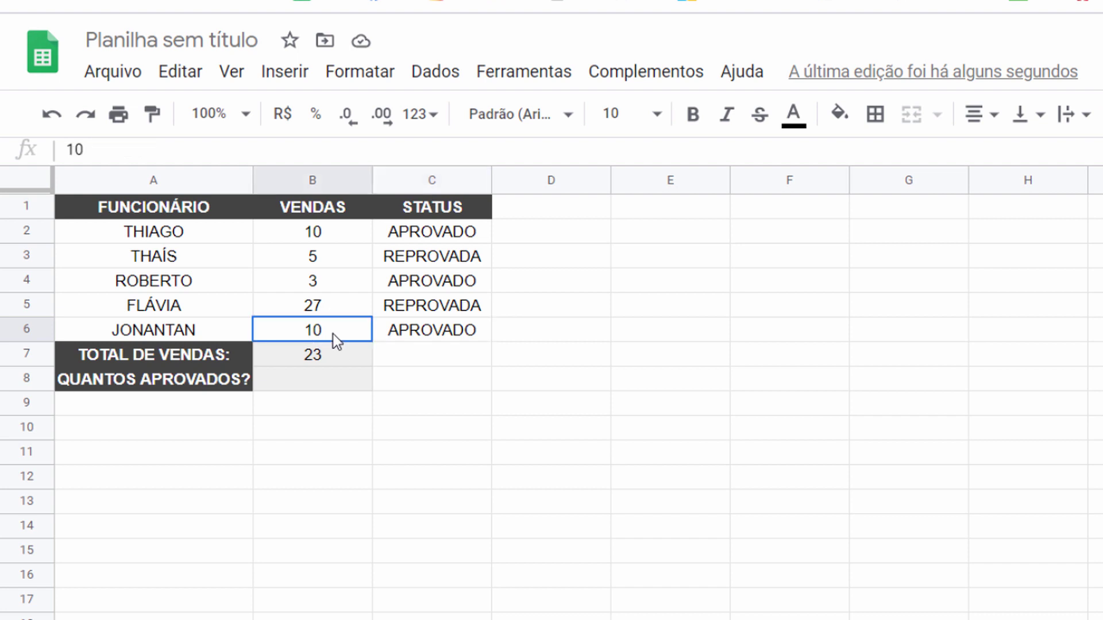
left_click(320, 364)
Test the sales total by changing the status in C5 to APROVADO, and undo that change.
left_click(429, 309)
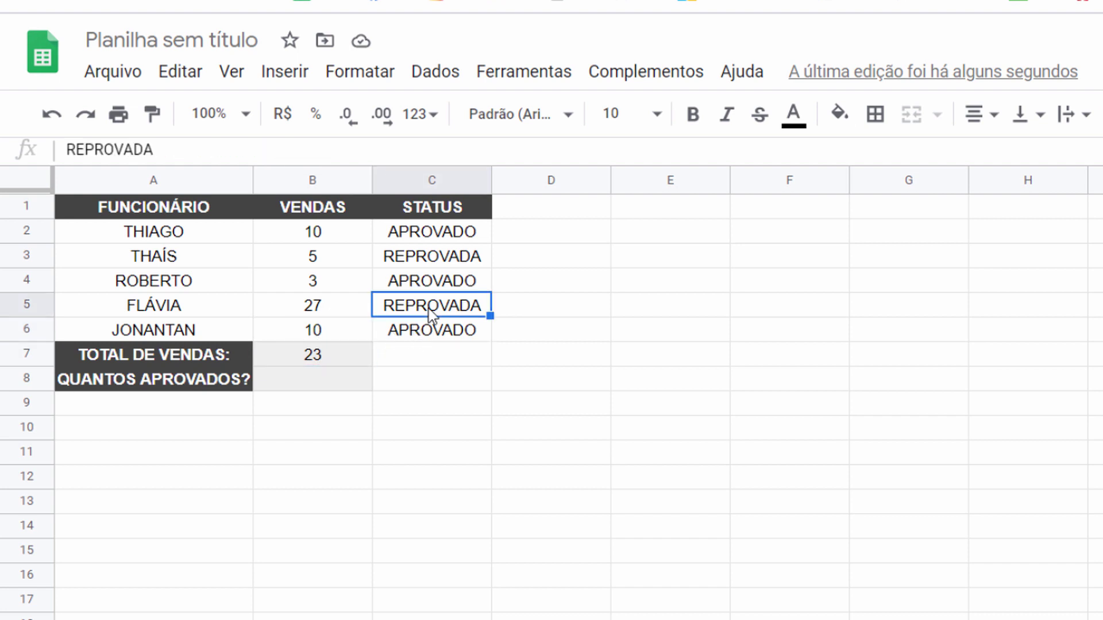
type("APROVADO")
key("Return")
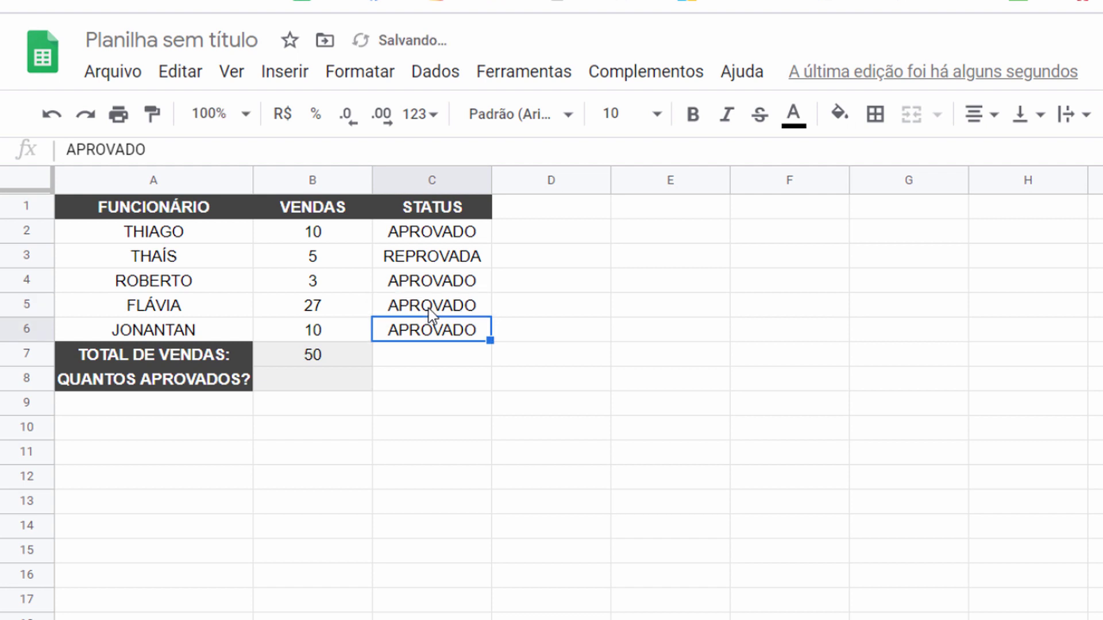
left_click(368, 361)
left_click(353, 309)
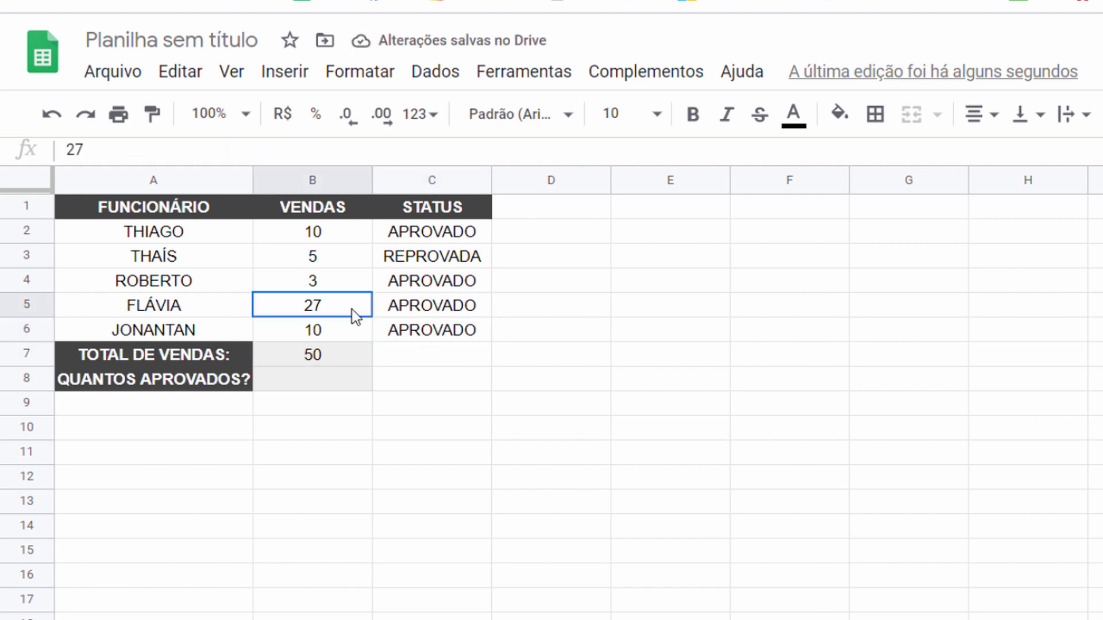
key("ctrl+z")
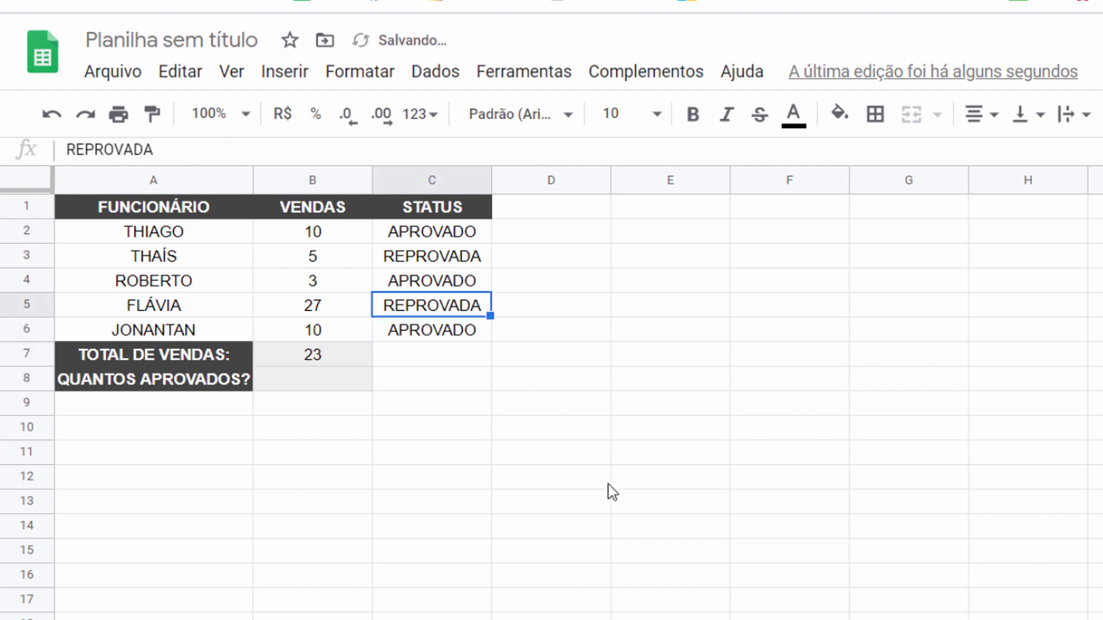
left_click(616, 520)
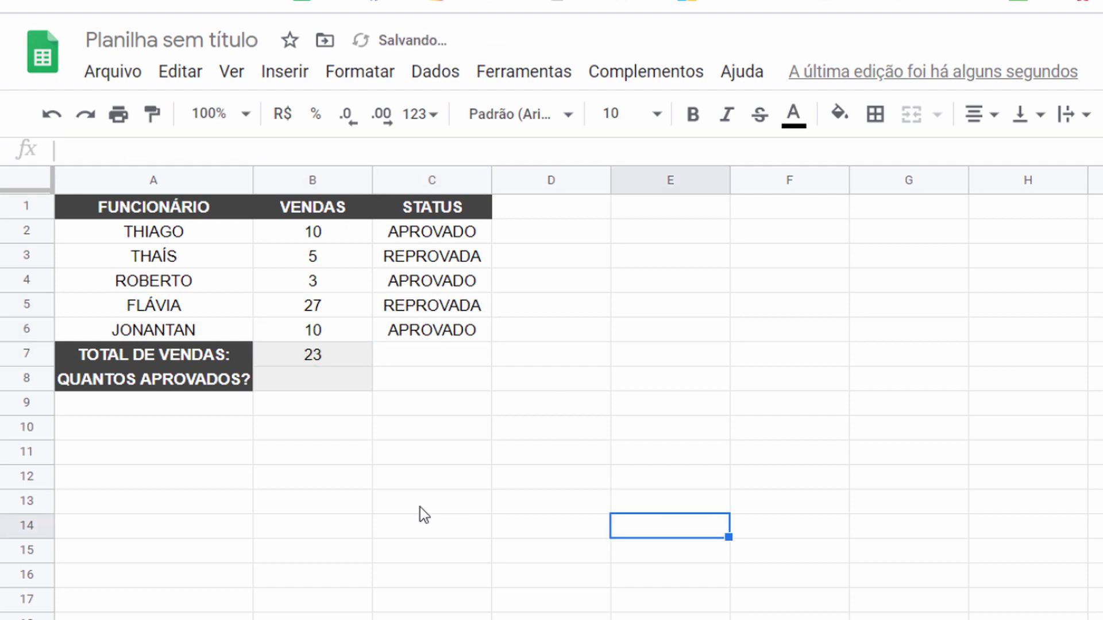
Enter the formula =CONT.SE(C2:C6;"=APROVADO") in cell B8 to count the approved employees.
left_click(109, 385)
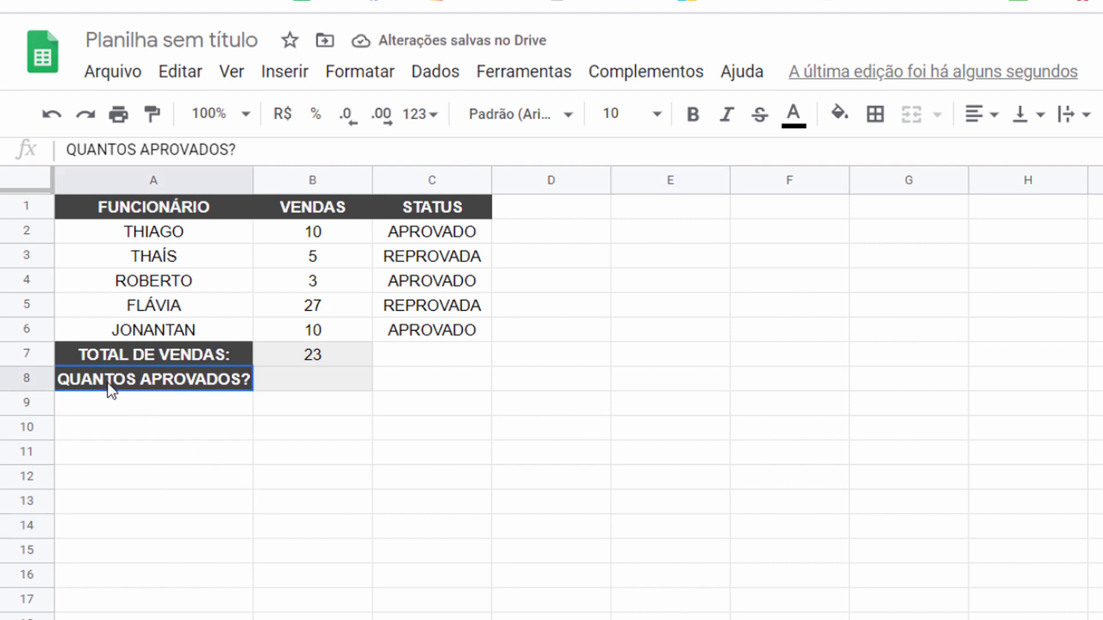
left_click(340, 388)
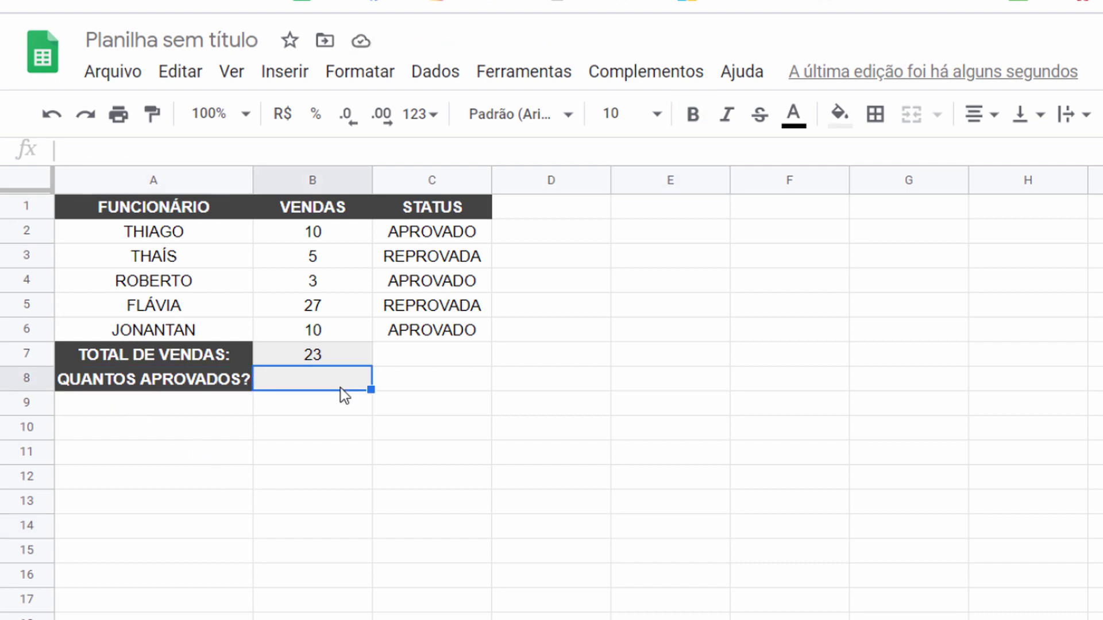
type("=")
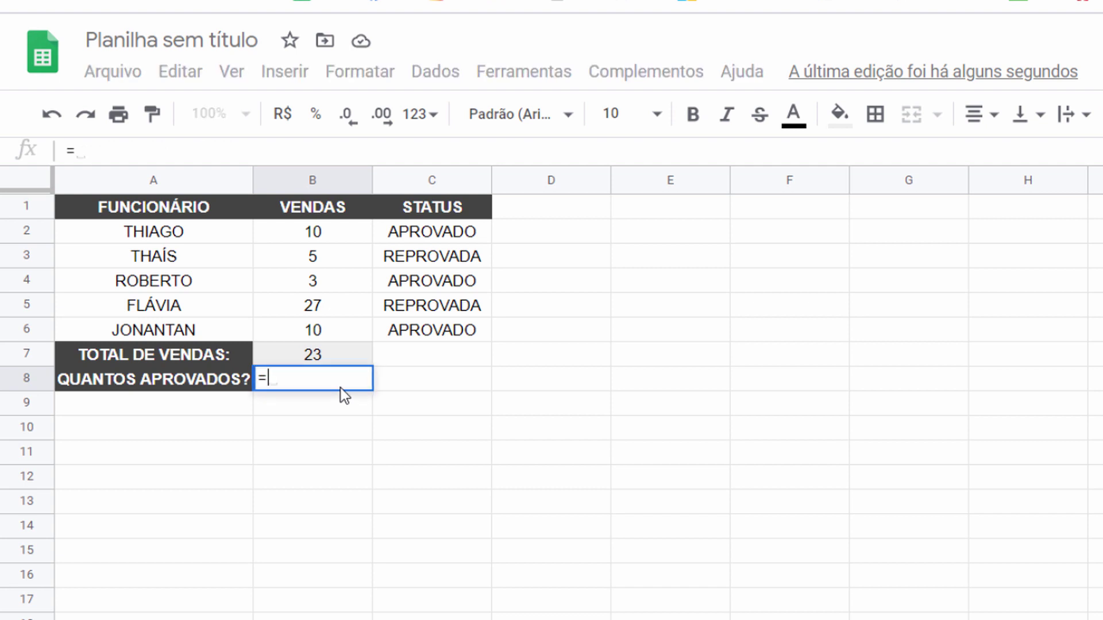
type("CONTSE")
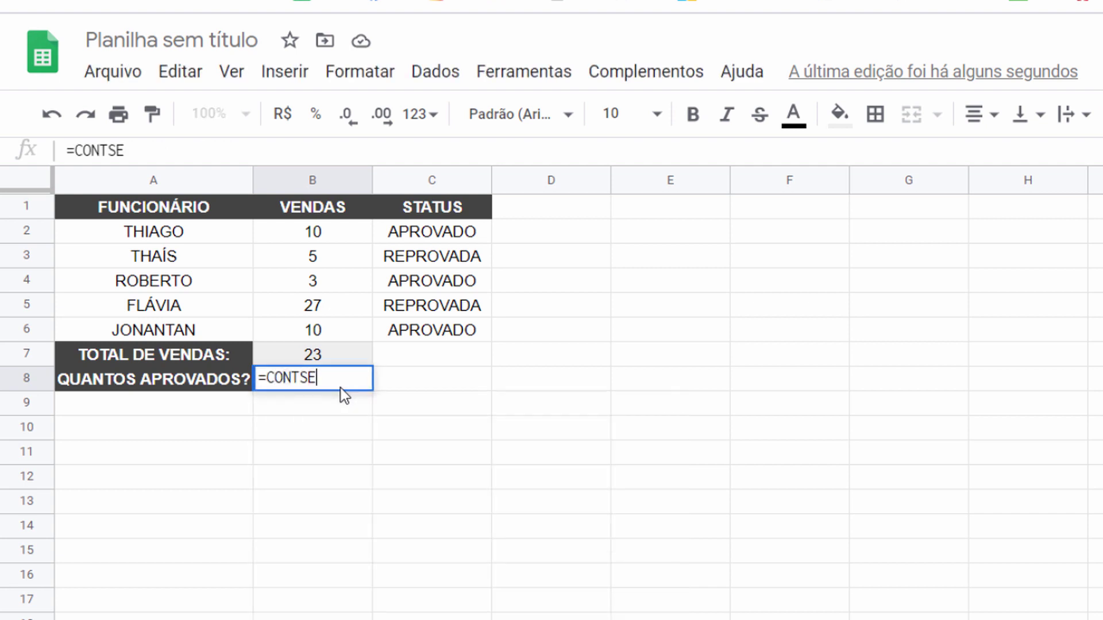
key("BackSpace")
key("BackSpace")
type(".")
key("Tab")
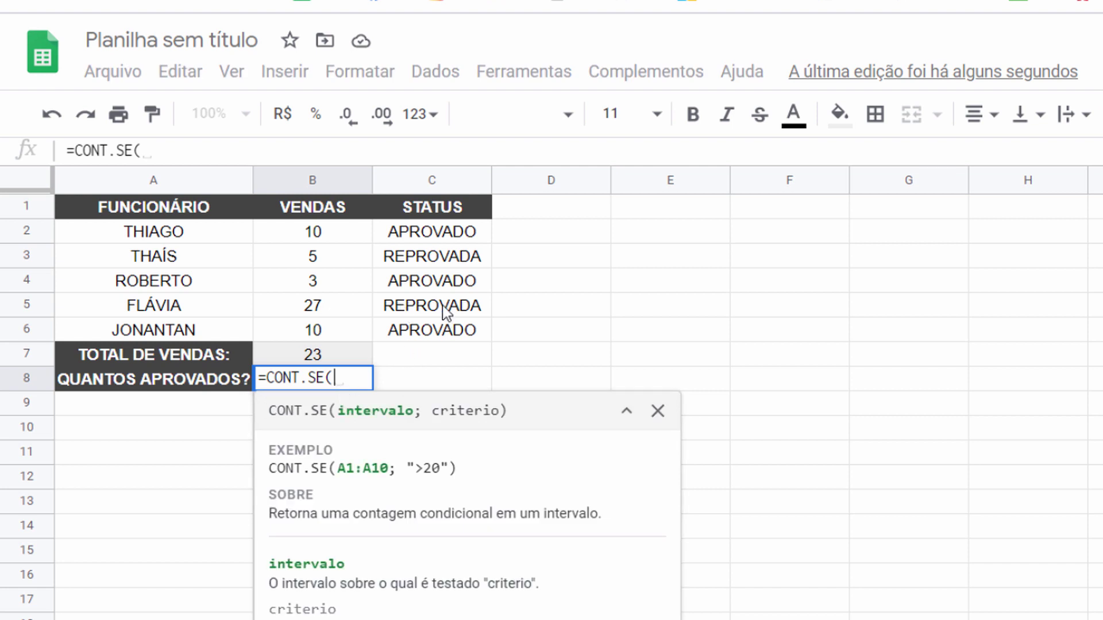
left_click_drag(462, 231, 474, 329)
type(";")
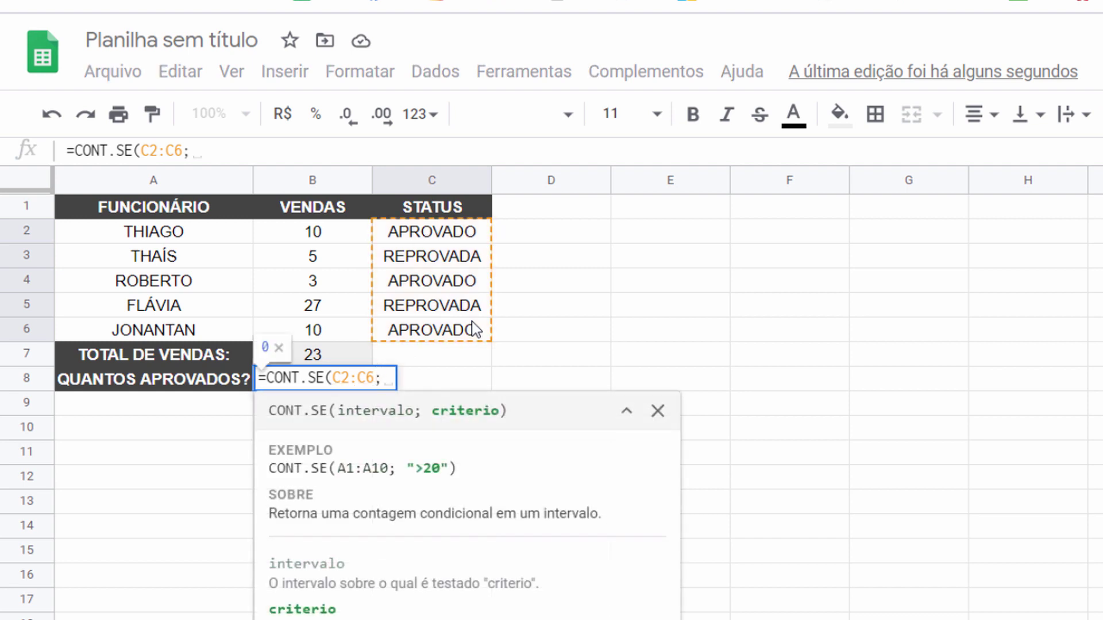
type("\"=APROVADO\"")
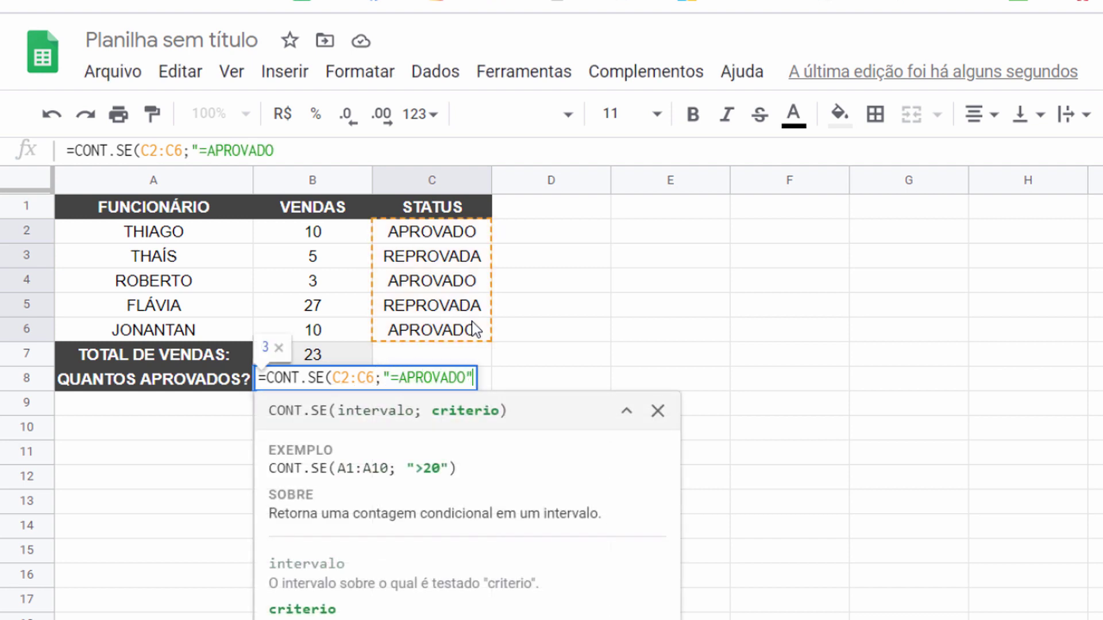
type(")")
key("Return")
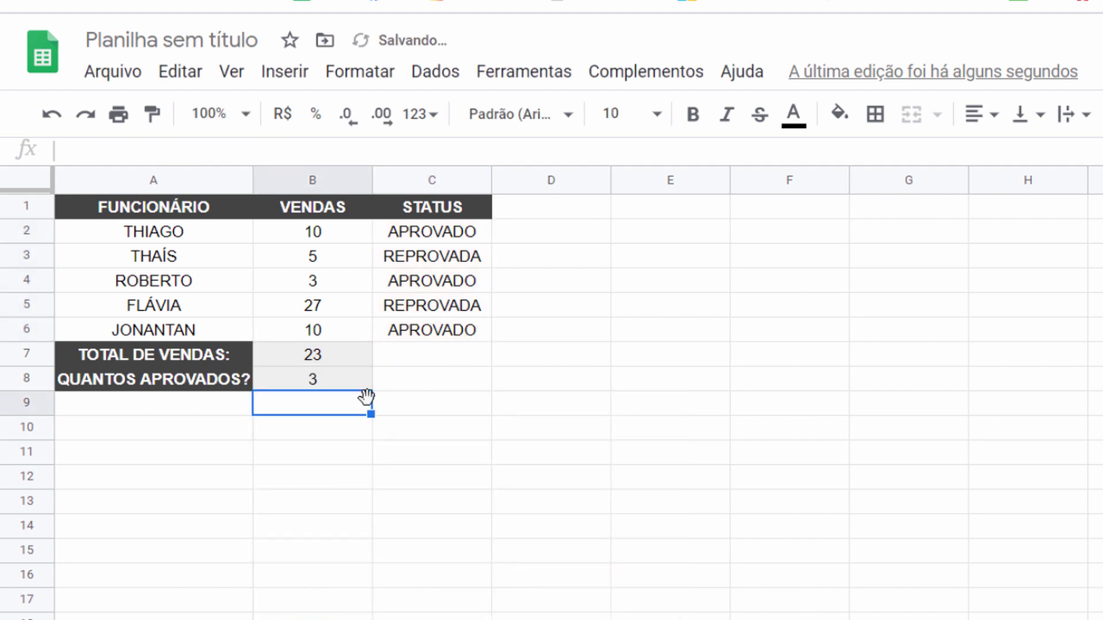
Change the status in C5 to APROVADA.
left_click(337, 382)
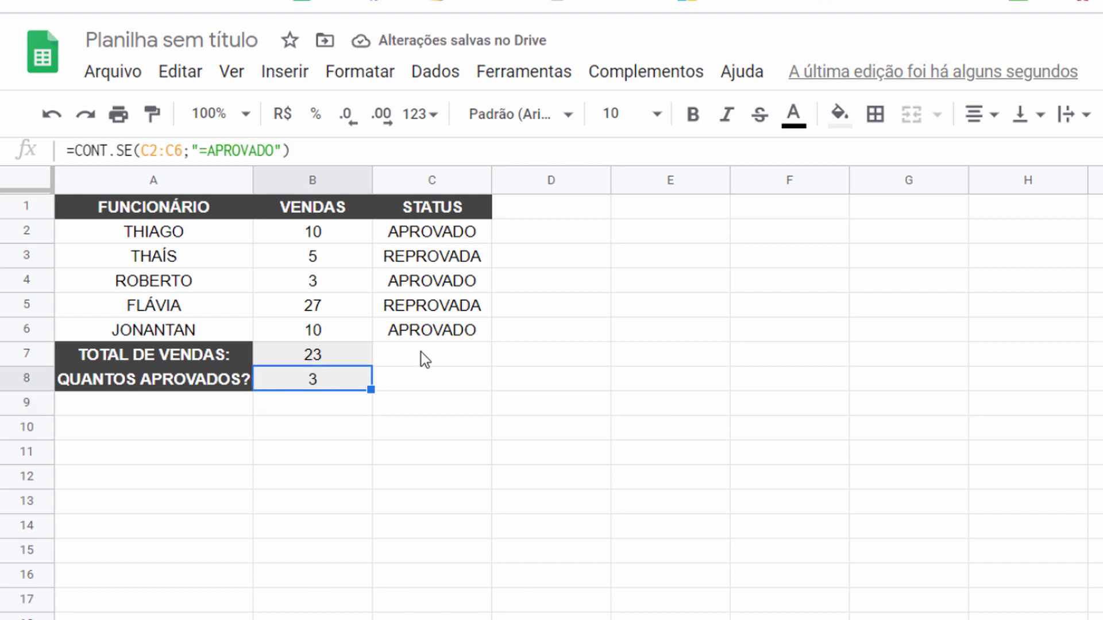
left_click(443, 310)
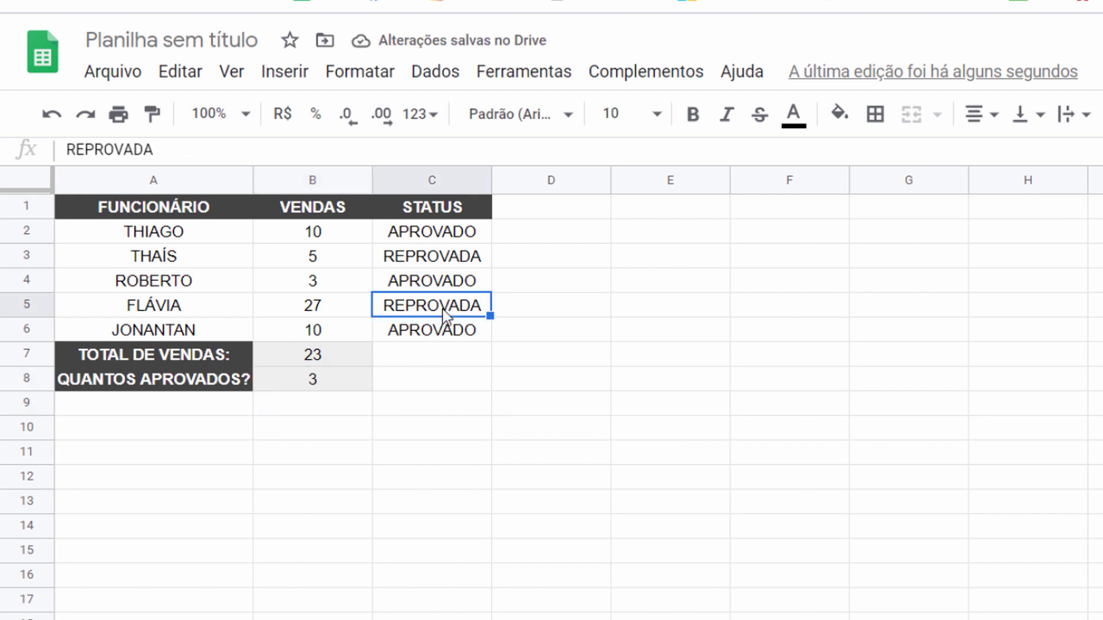
type("APROVADA")
key("Return")
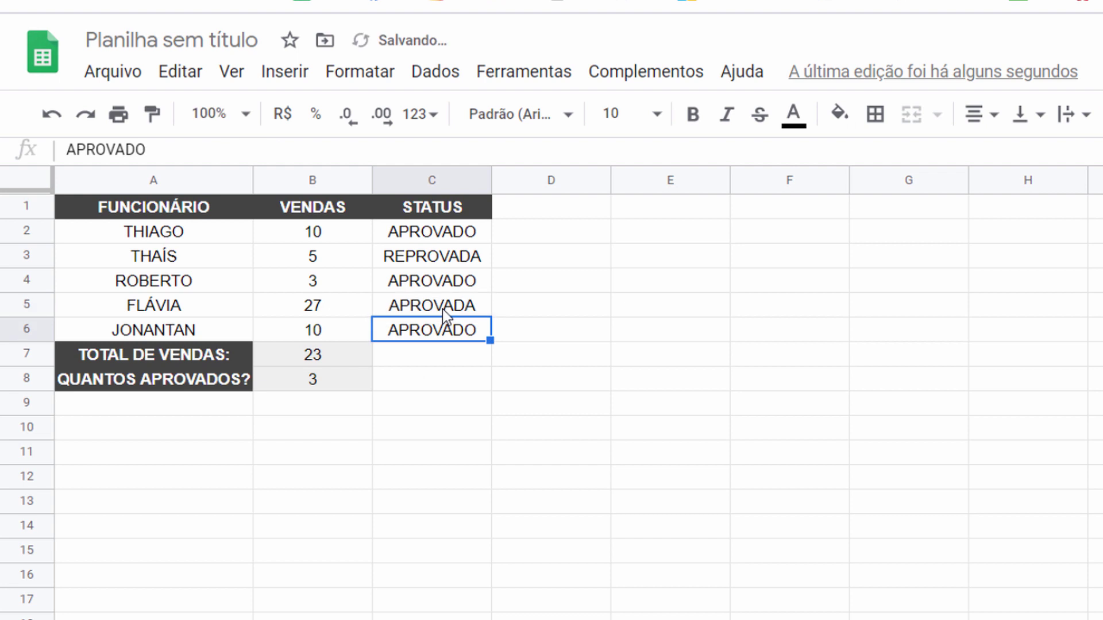
Correct the status in C5 to APROVADO and check the approved count in B8.
left_click(443, 310)
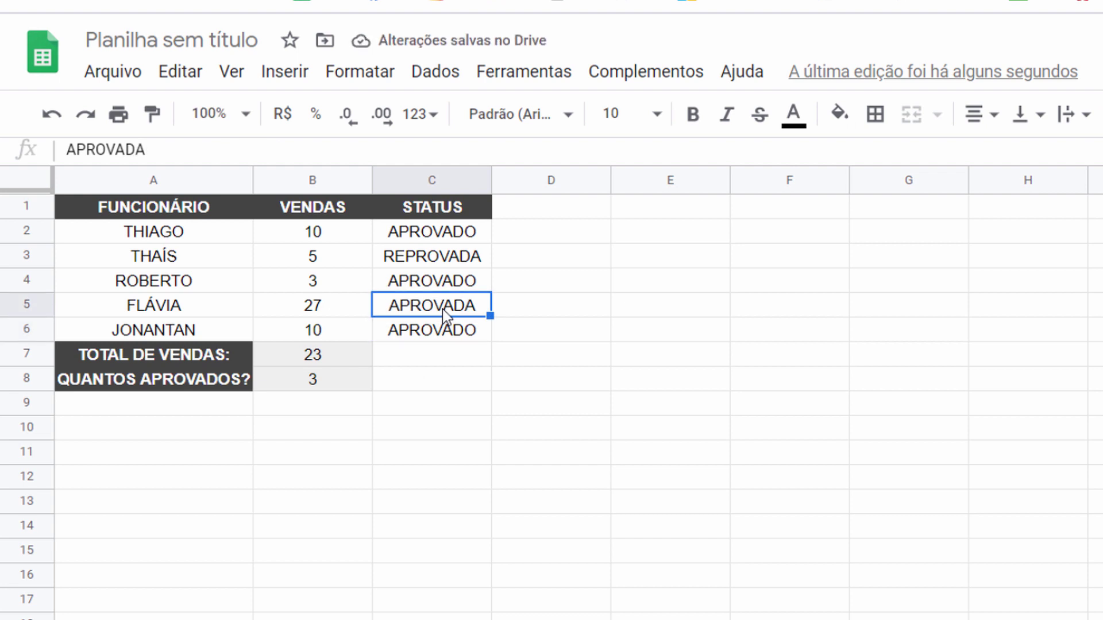
key("Return")
key("BackSpace")
type("O")
key("Return")
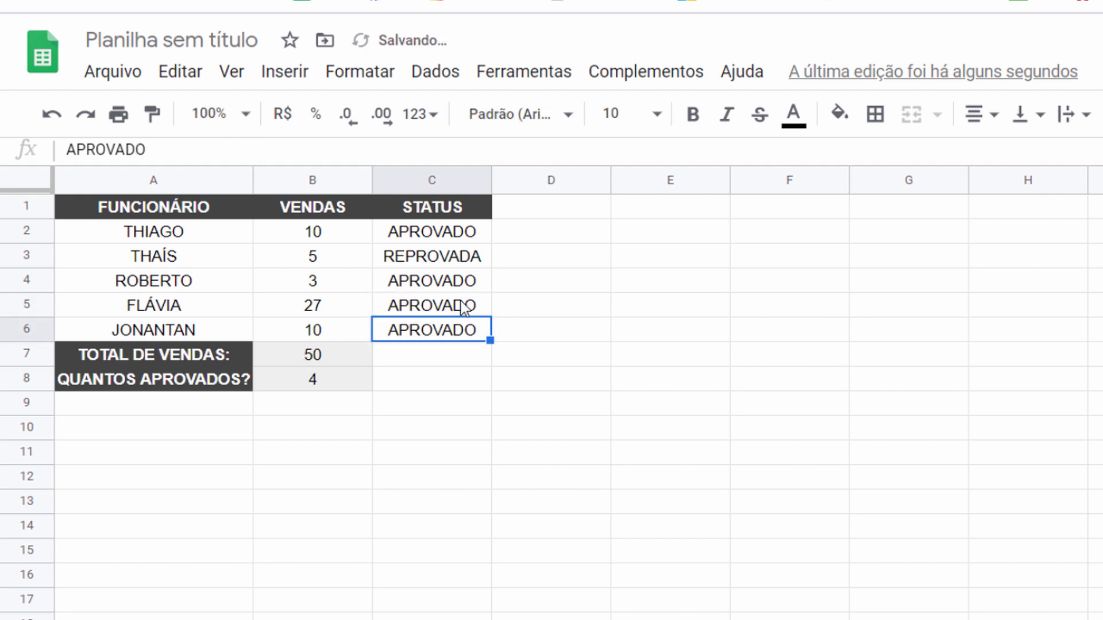
left_click(321, 396)
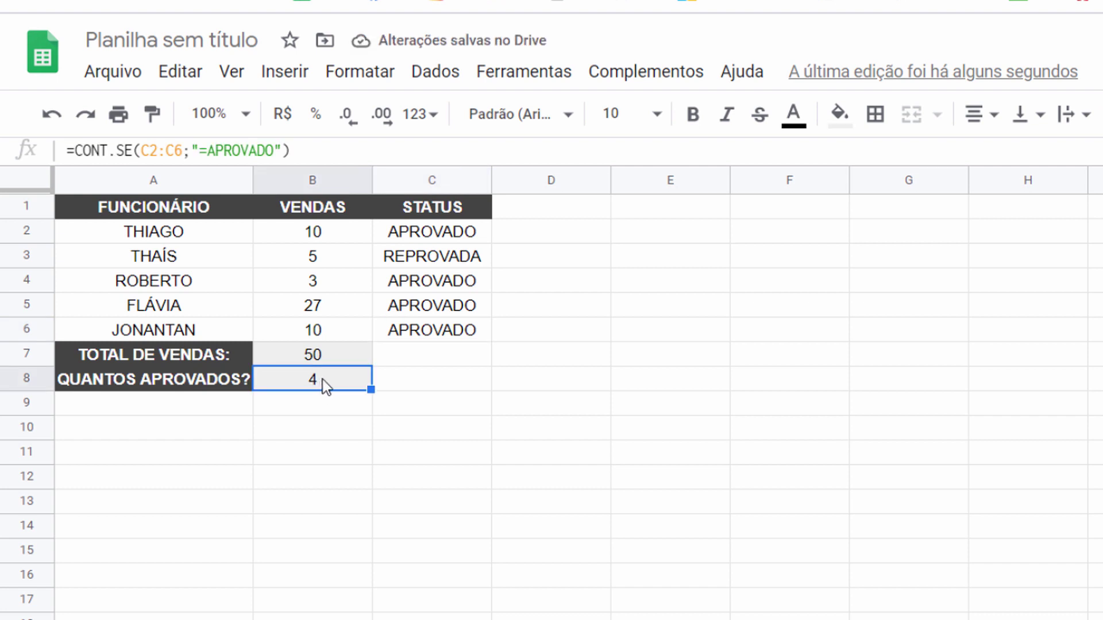
Undo the last two status changes in C5 and check the results in B7 and B8.
left_click(323, 363)
key("ctrl+z")
key("ctrl+z")
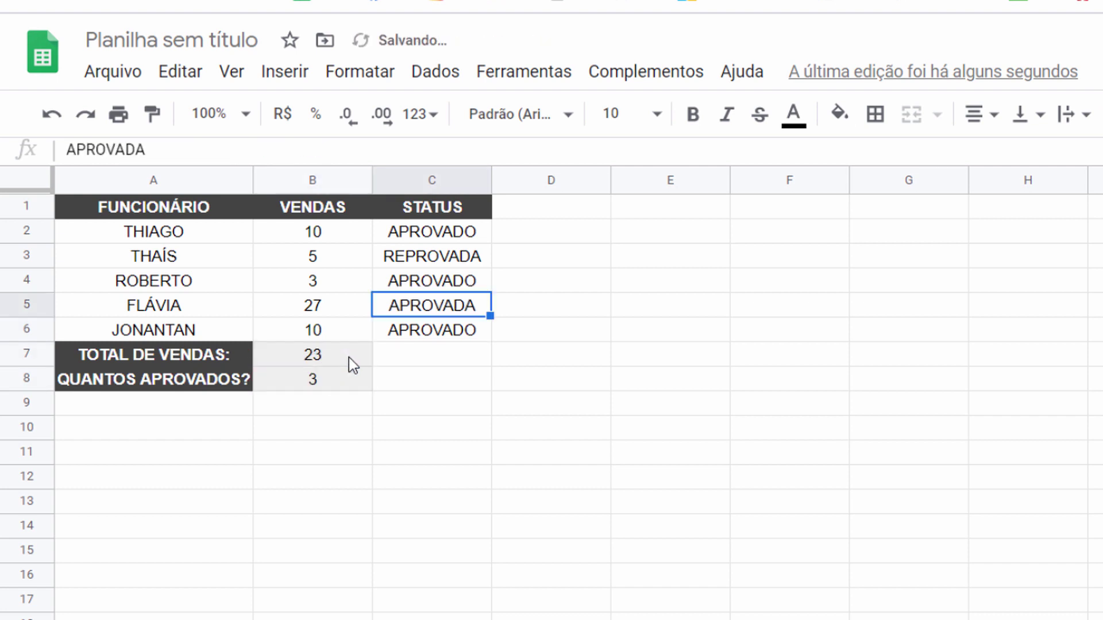
left_click(311, 357)
left_click(332, 380)
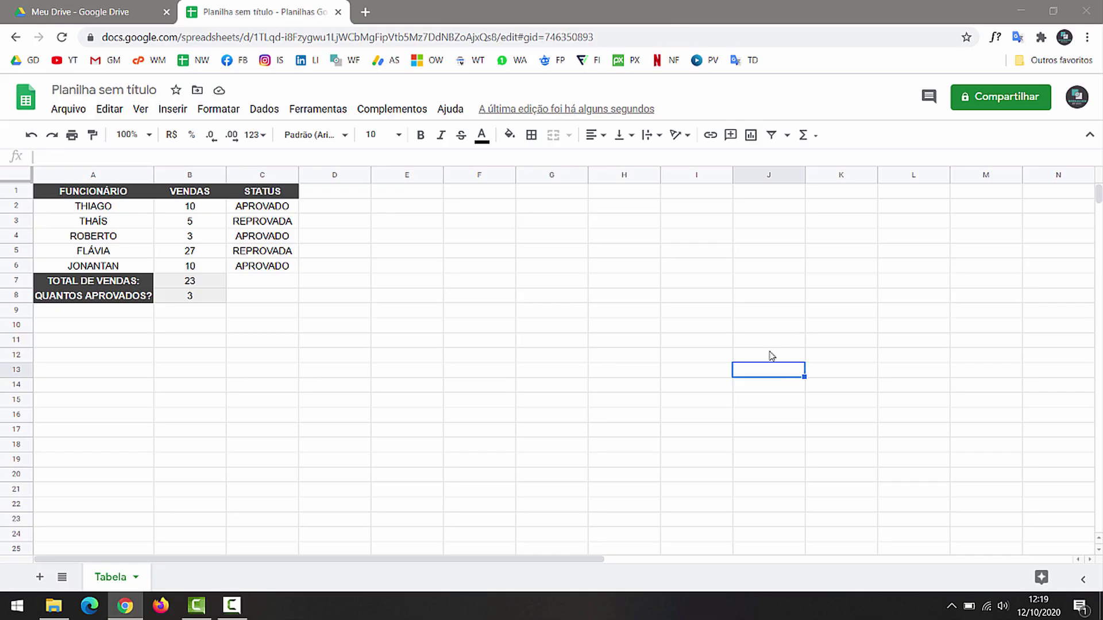
Start a conditional formatting rule and set its range to A2:C6.
left_click_drag(281, 210, 148, 266)
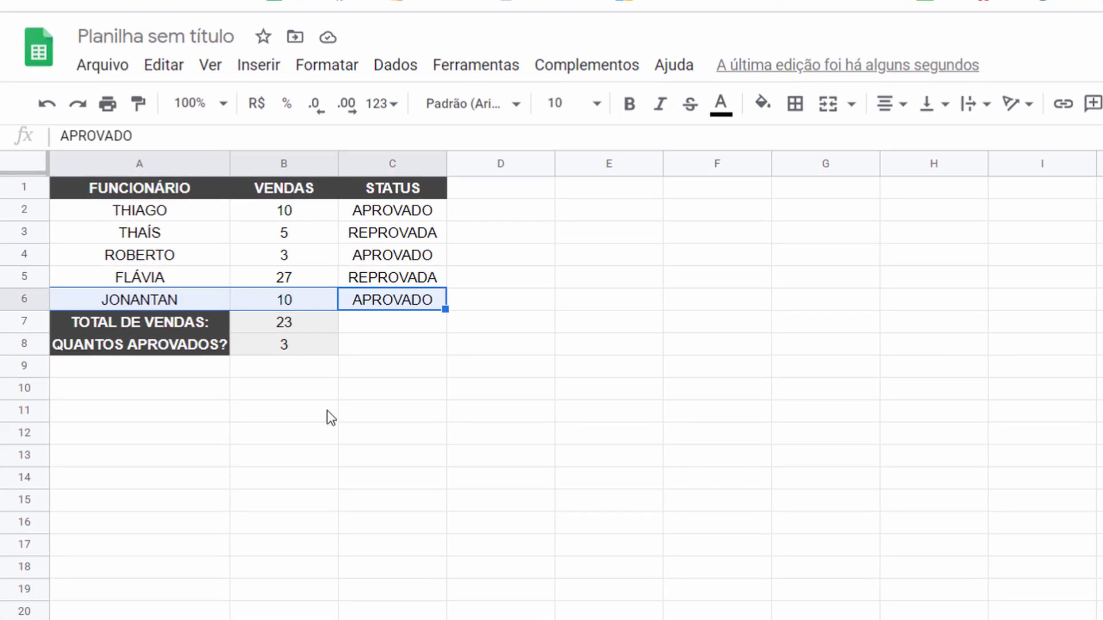
left_click(329, 412)
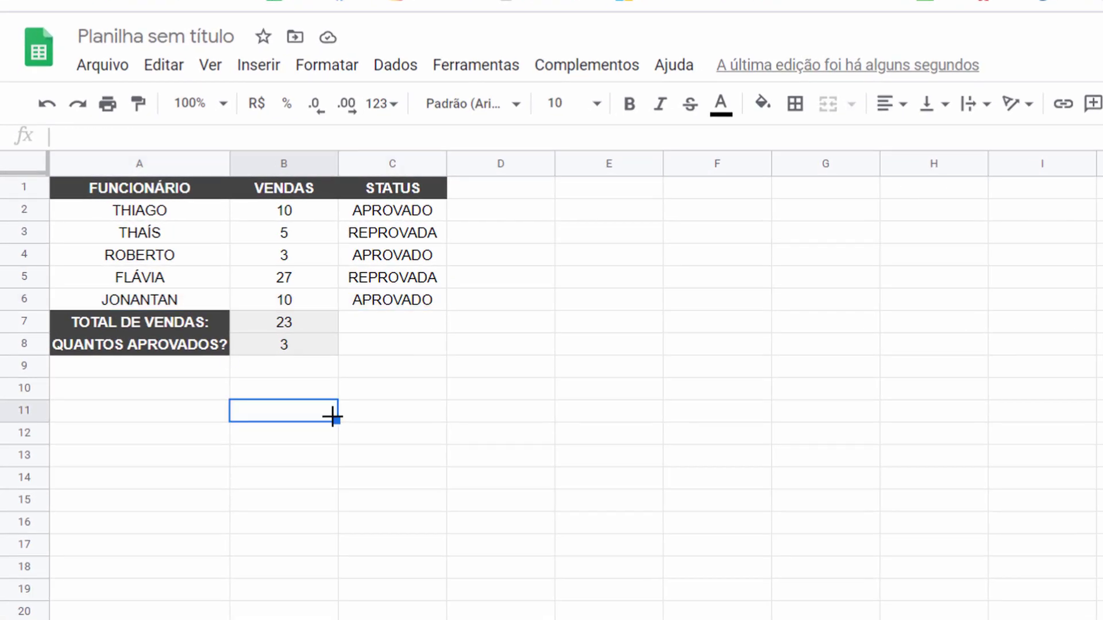
left_click(325, 68)
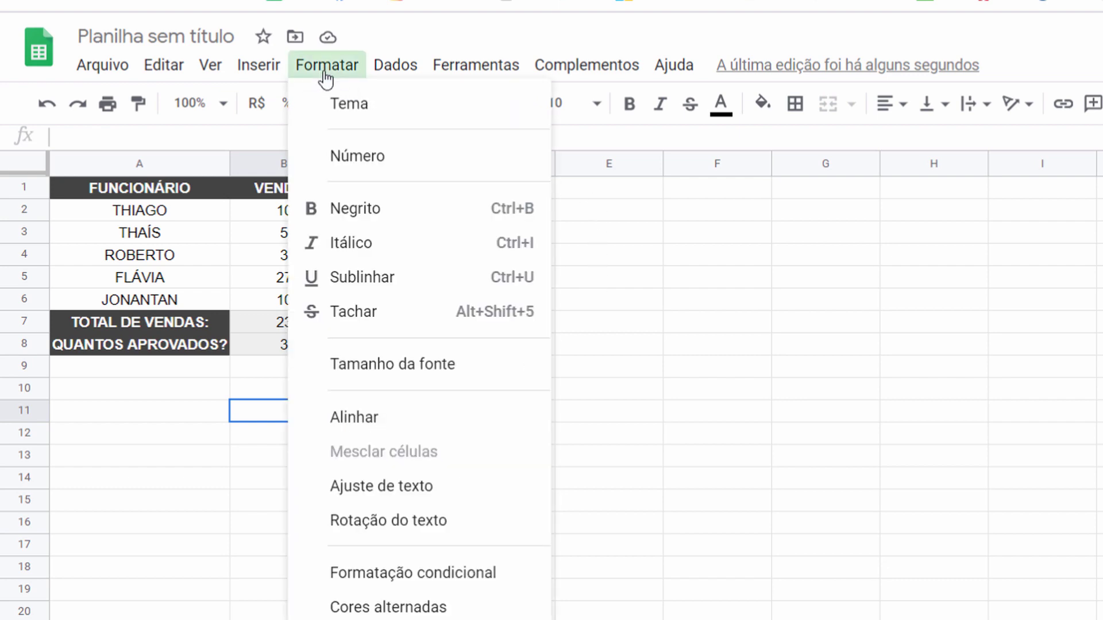
left_click(487, 579)
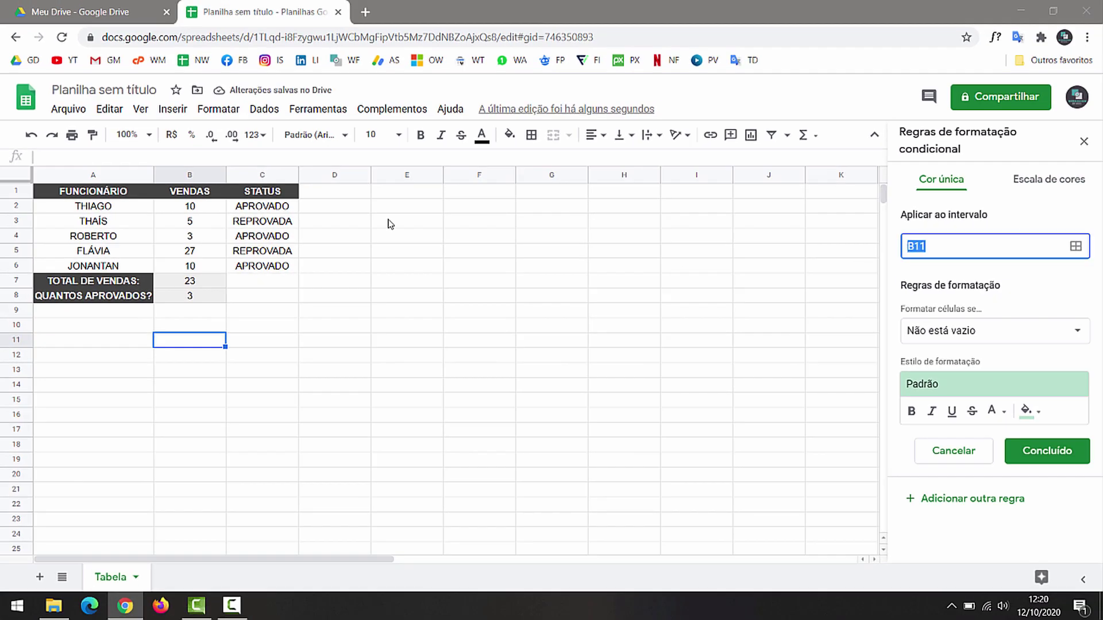
left_click(106, 211)
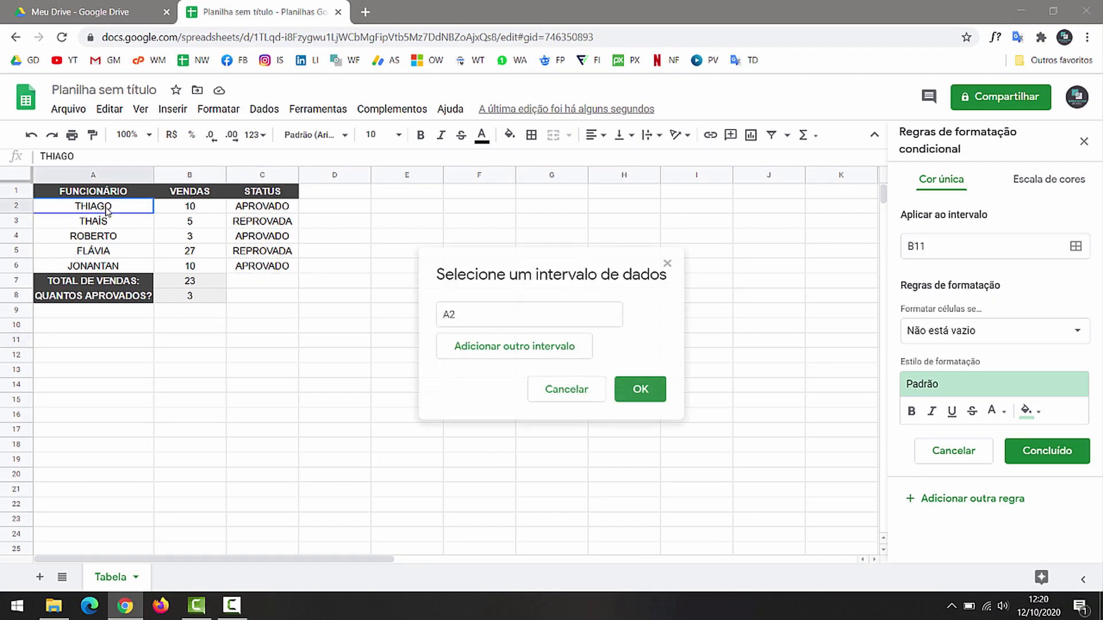
left_click(477, 316)
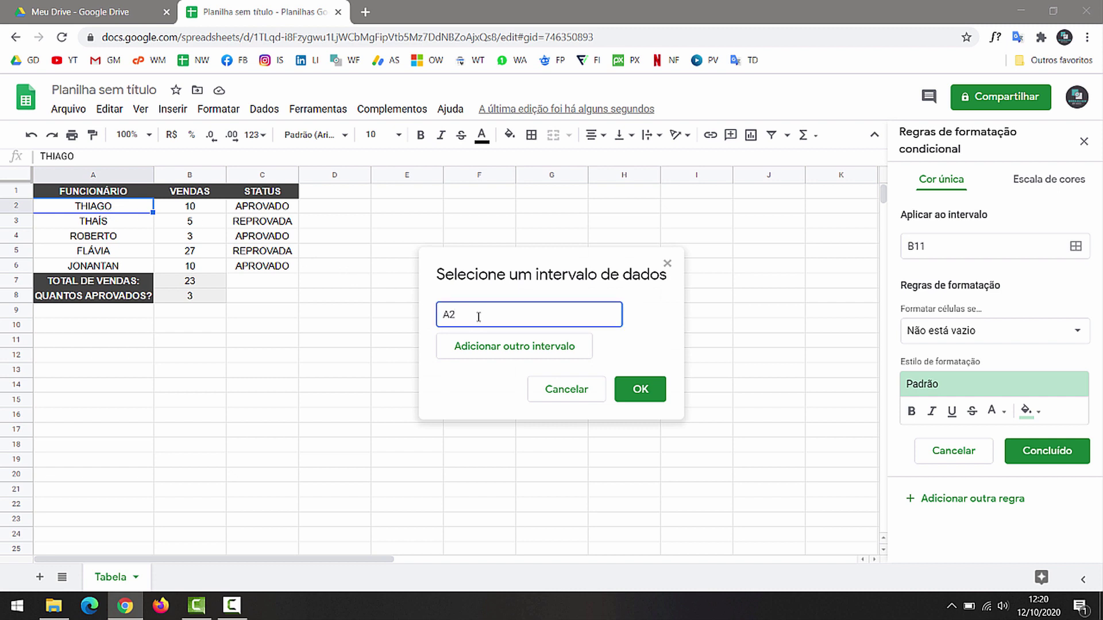
left_click(288, 273)
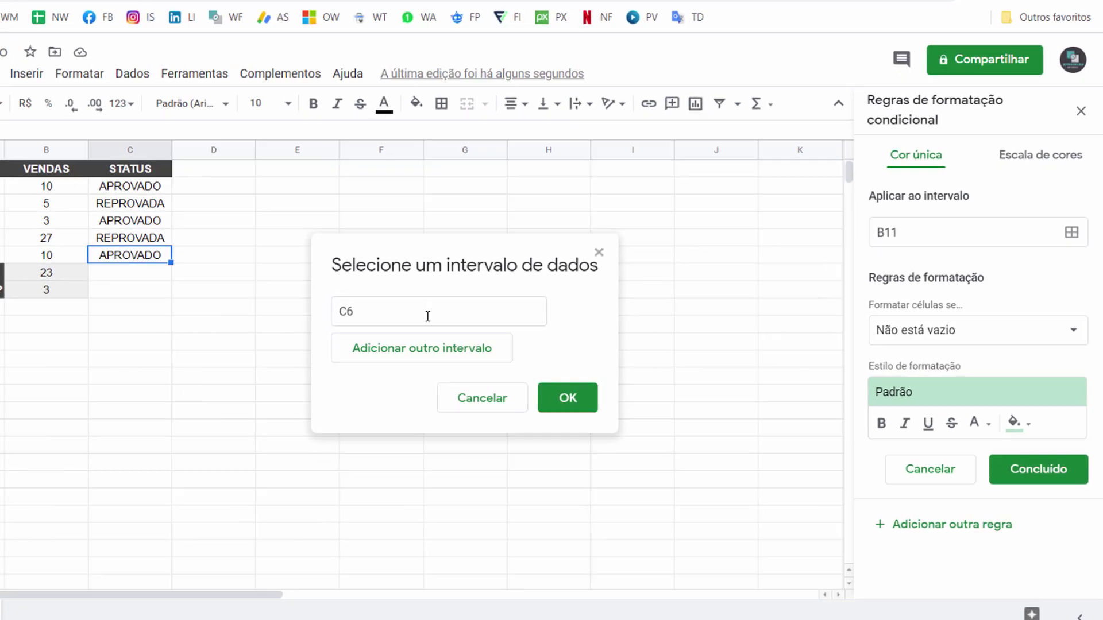
left_click(518, 314)
type("a")
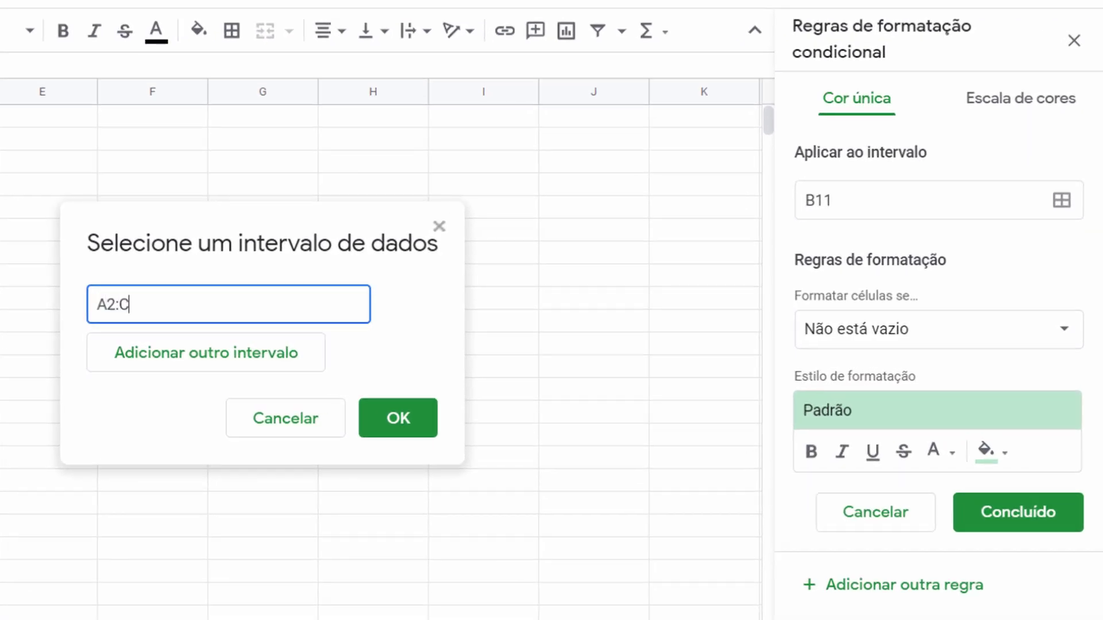
left_click(428, 418)
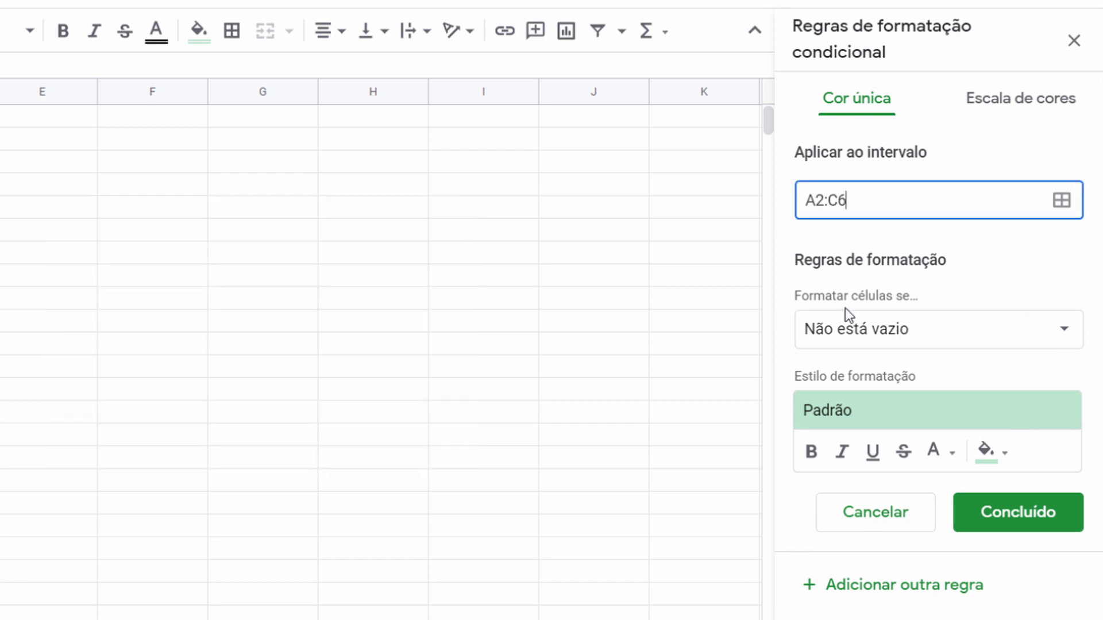
Set the rule's condition to "A fórmula personalizada é".
left_click(891, 333)
scroll(881, 508, "down", 5)
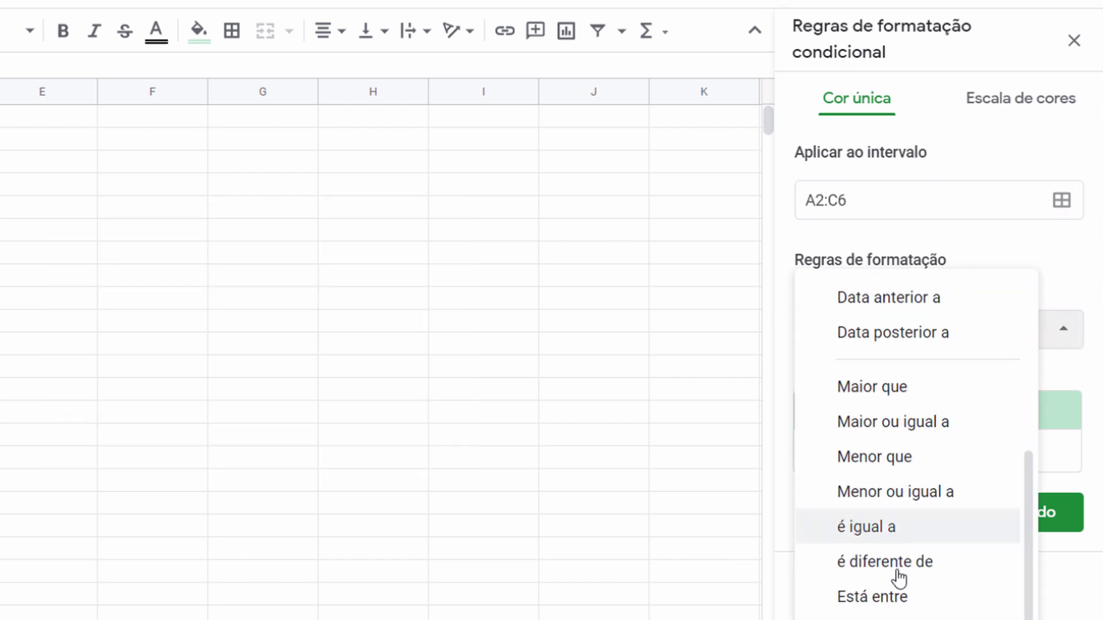
scroll(881, 507, "down", 2)
left_click(885, 597)
left_click(910, 386)
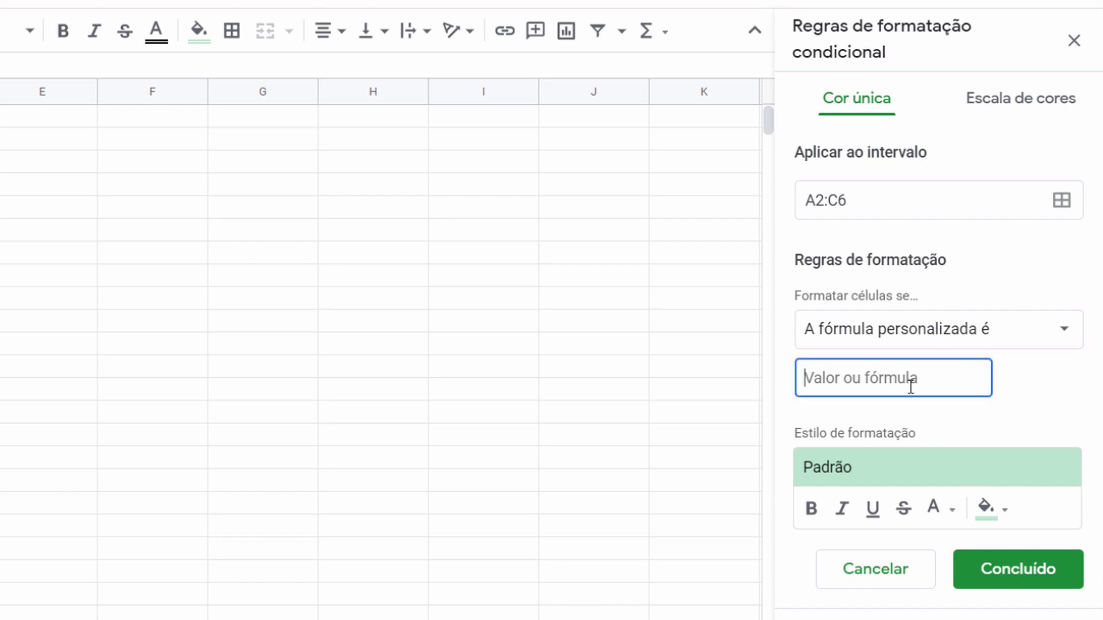
Enter =$C2="APROVADO" as the rule's custom formula and save the rule with the default green style.
type("=")
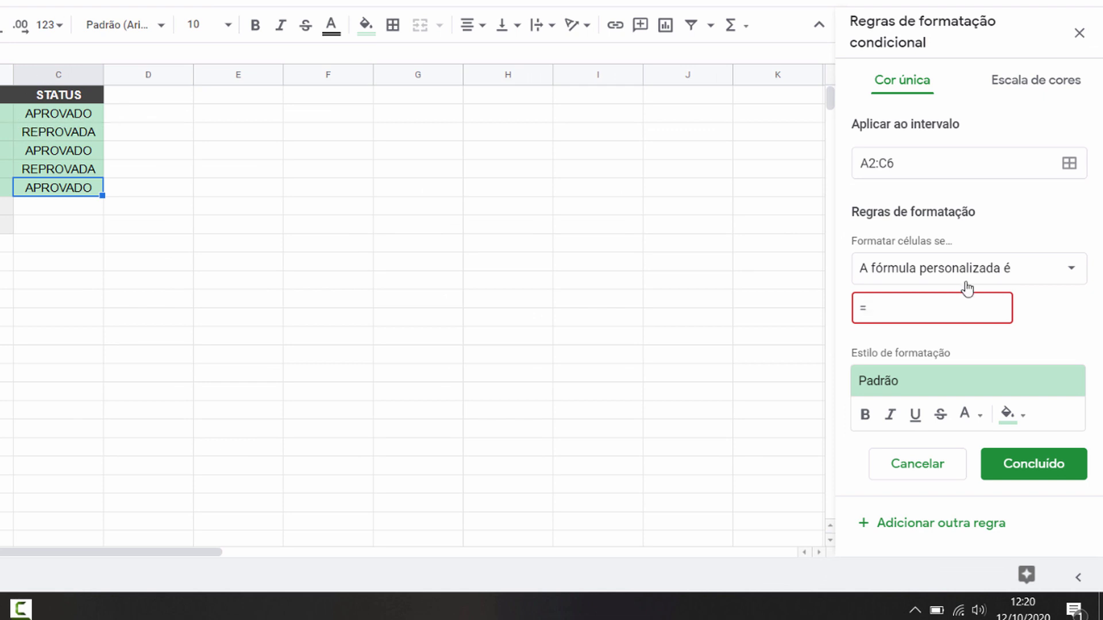
type("$C")
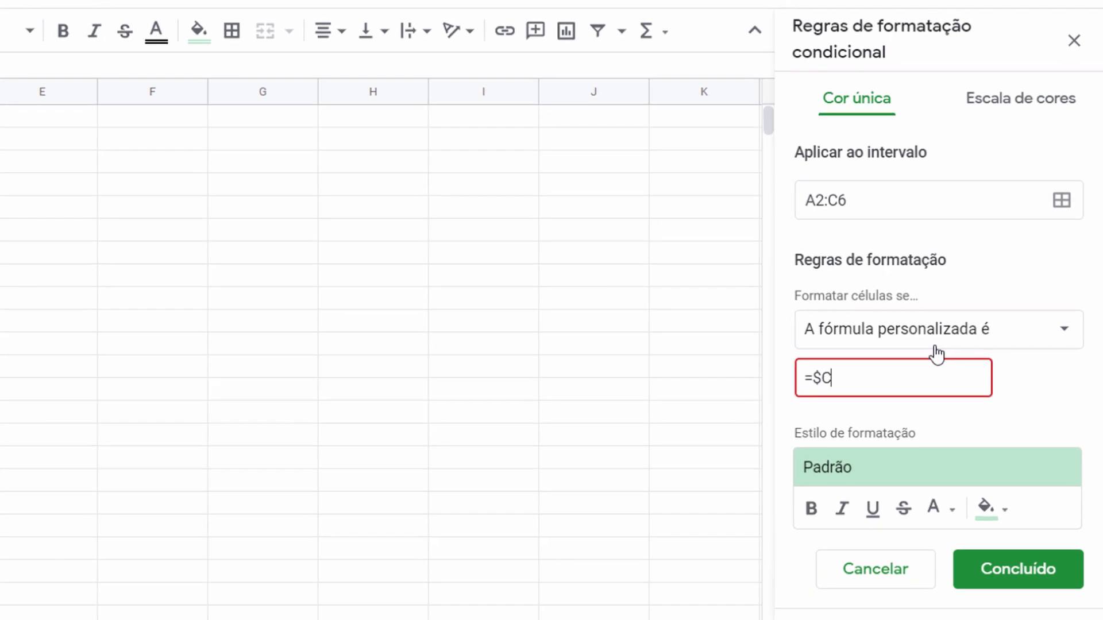
key("shift+Left")
key("shift+Left")
key("Right")
type("APROVADO")
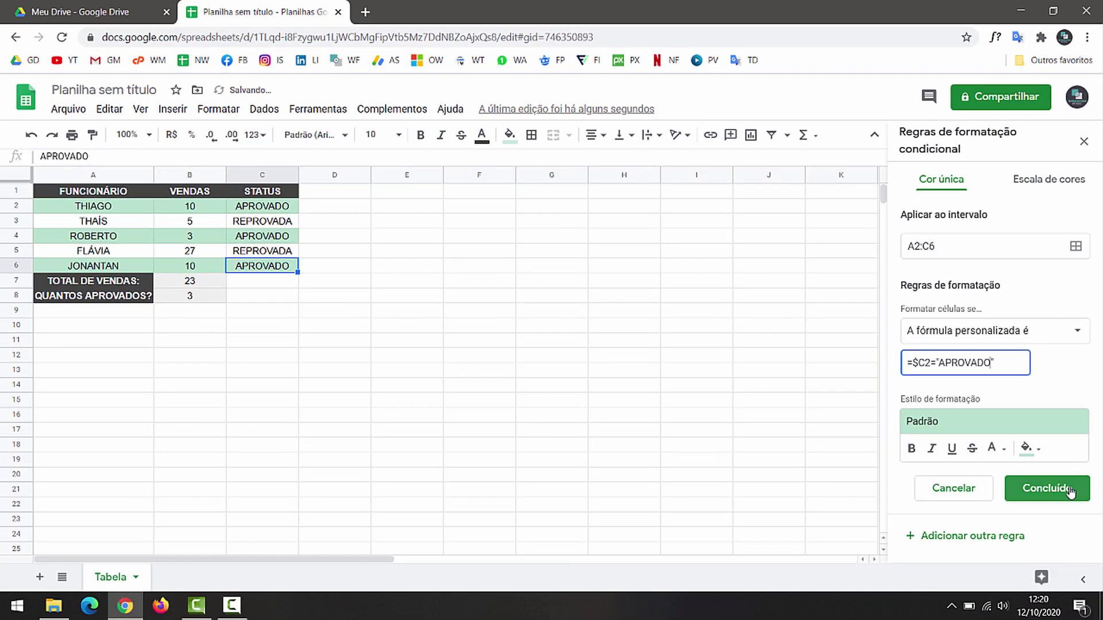
left_click(1041, 504)
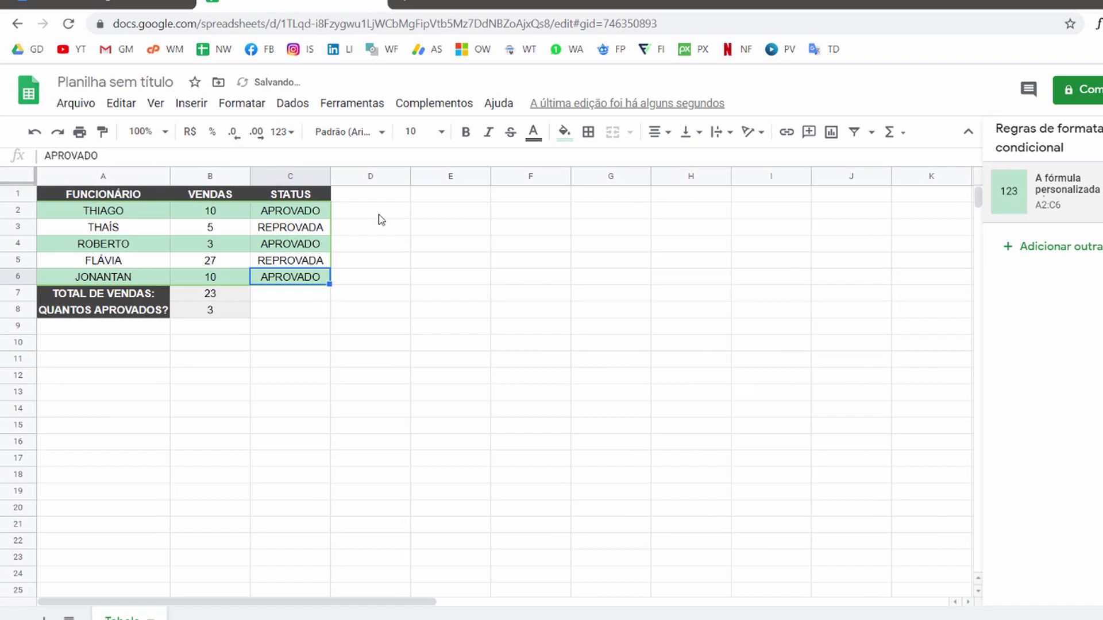
Test the conditional formatting by changing the status in C5 to APROVADO and inspecting row 5.
left_click(379, 217)
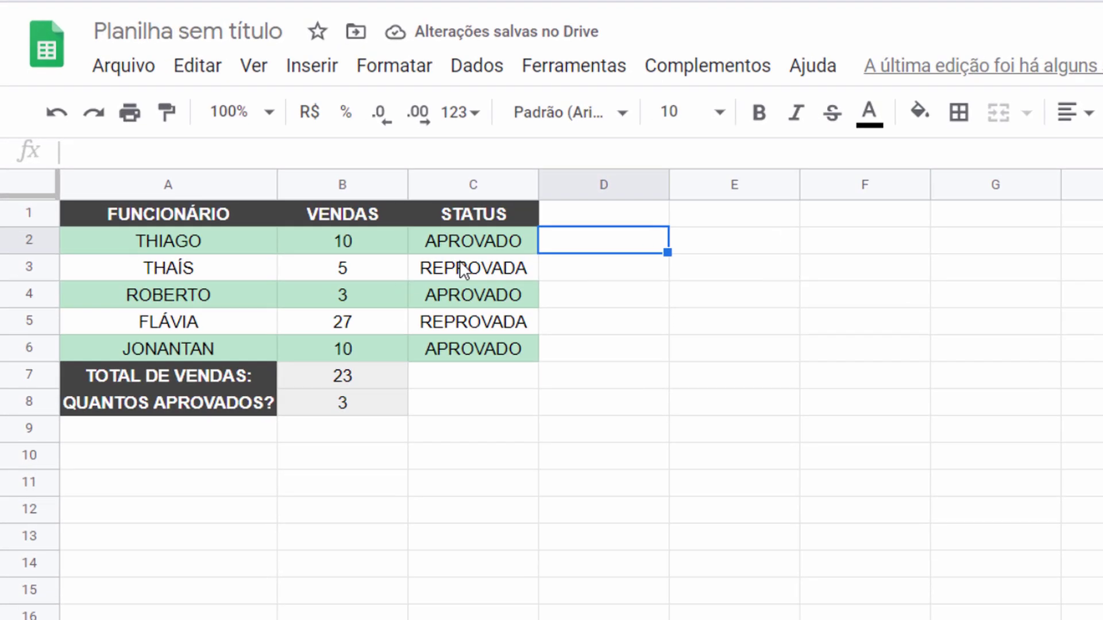
key("Left")
left_click(495, 294)
left_click(509, 356)
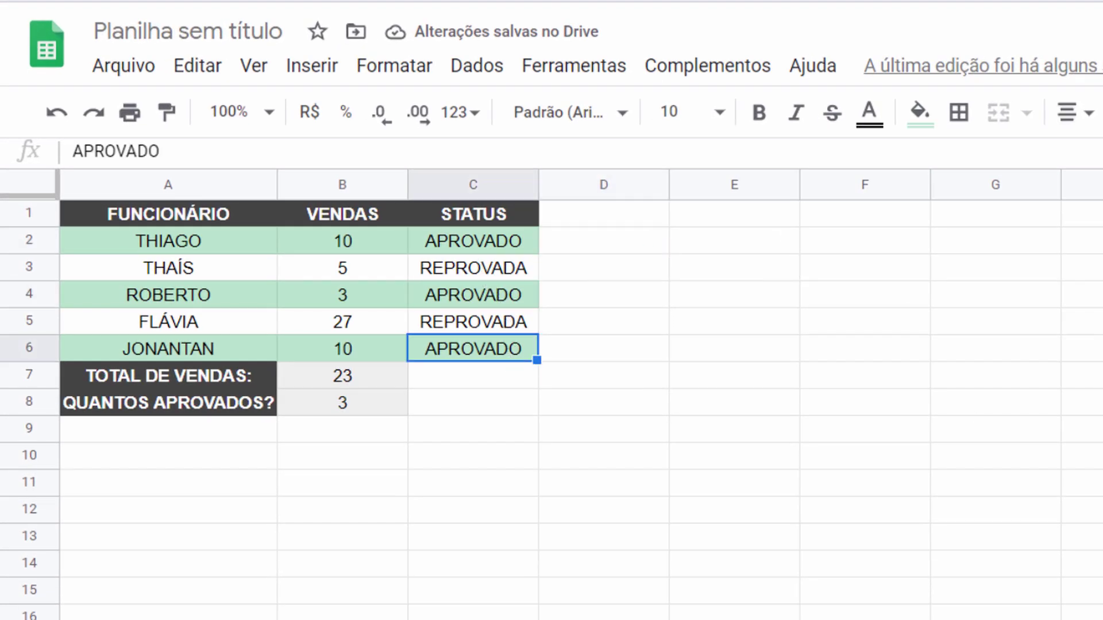
left_click(513, 325)
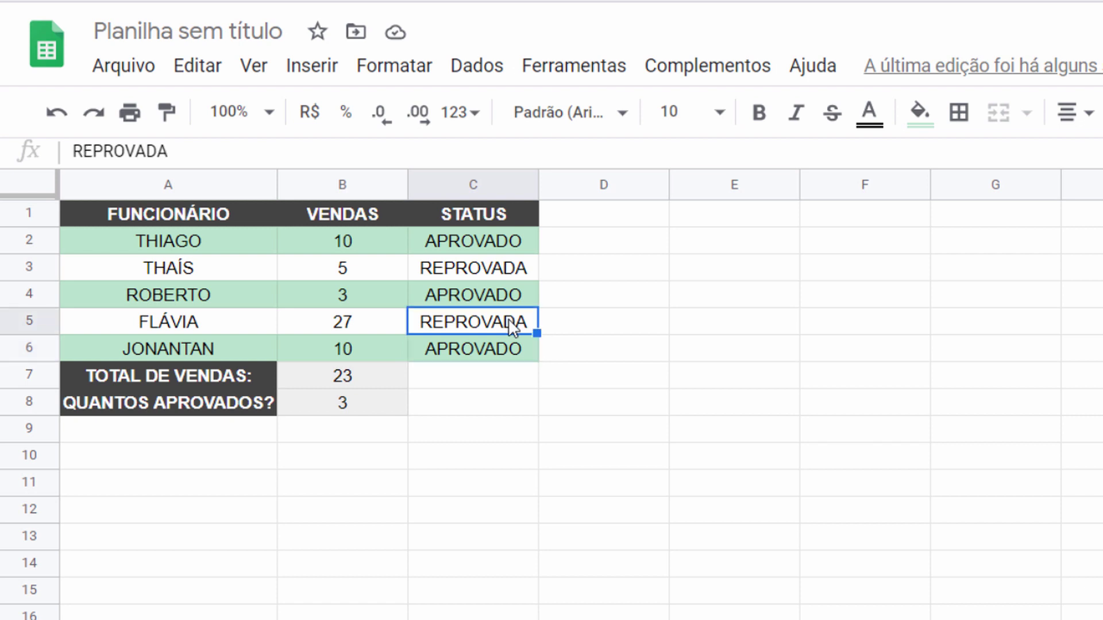
type("APROVADO")
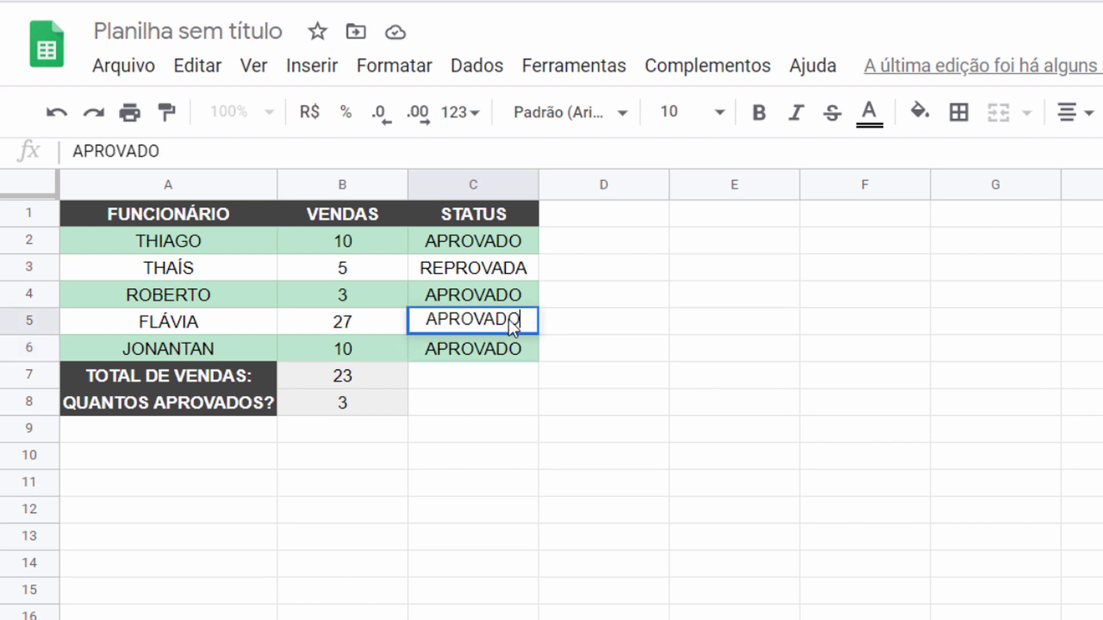
key("Return")
left_click_drag(508, 318, 157, 320)
left_click(702, 520)
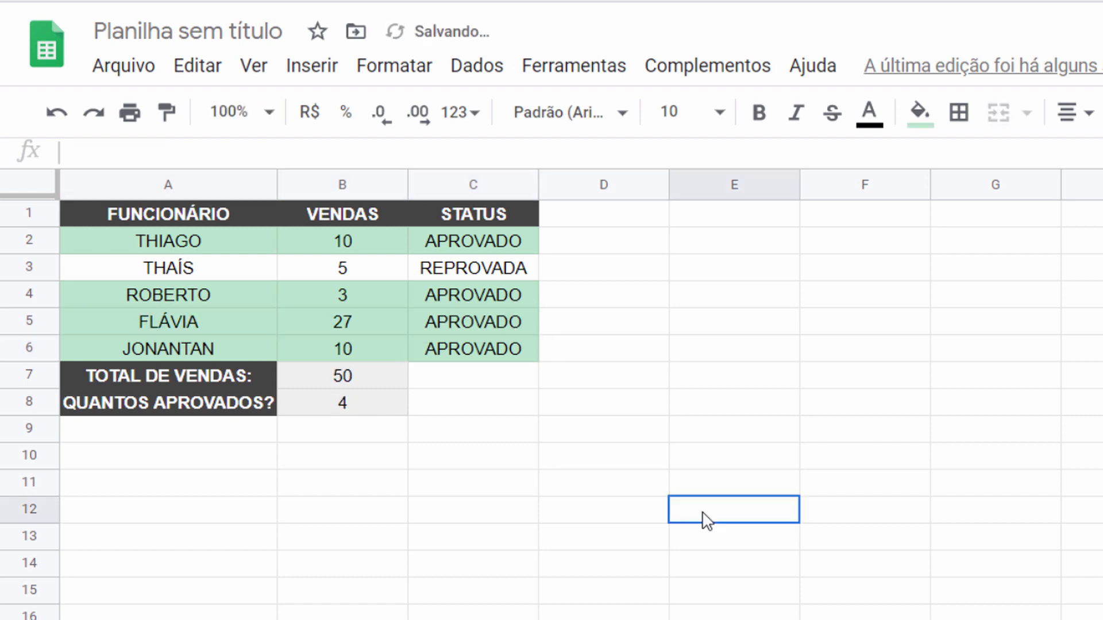
Test the formatting by changing the status in C4 to REPROVADO, and undo the last two status changes.
left_click(519, 300)
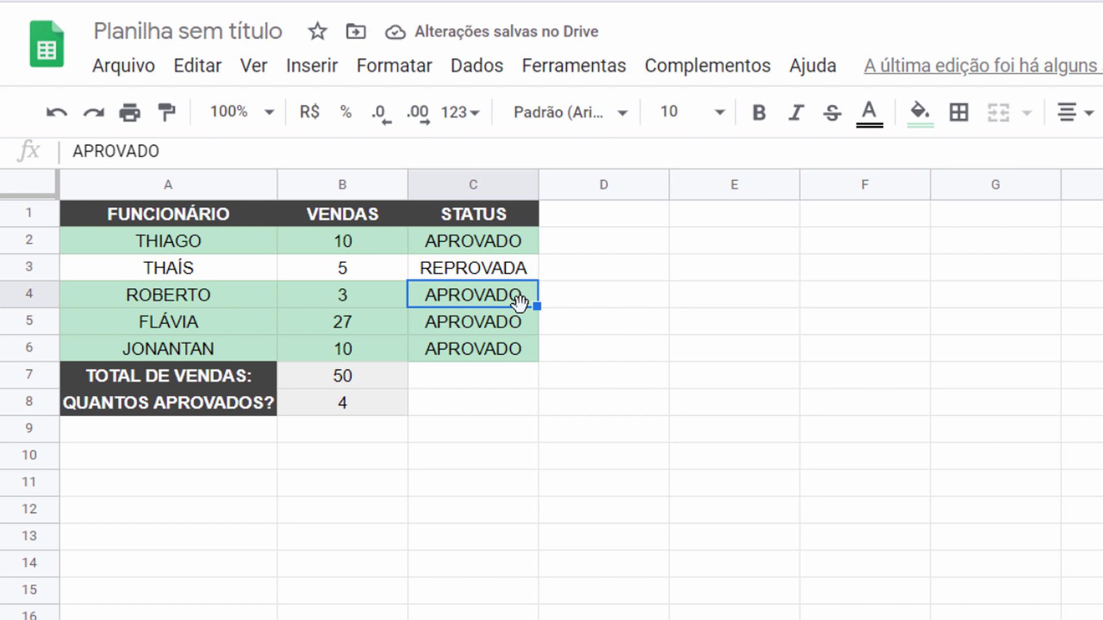
type("REPROVADO")
key("Return")
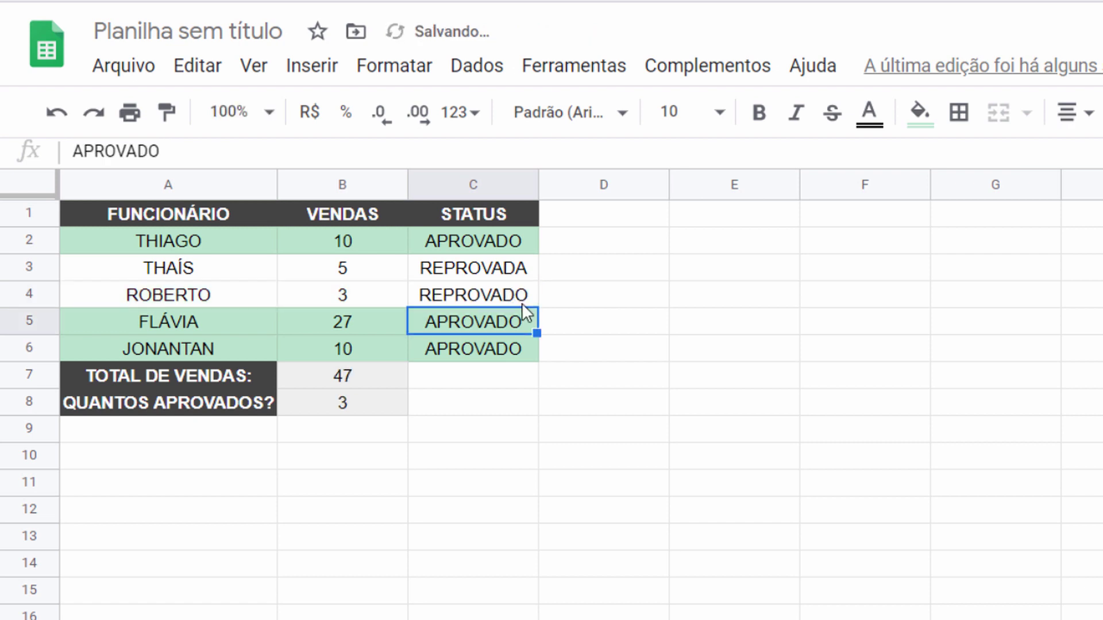
left_click_drag(517, 298, 164, 298)
left_click(717, 597)
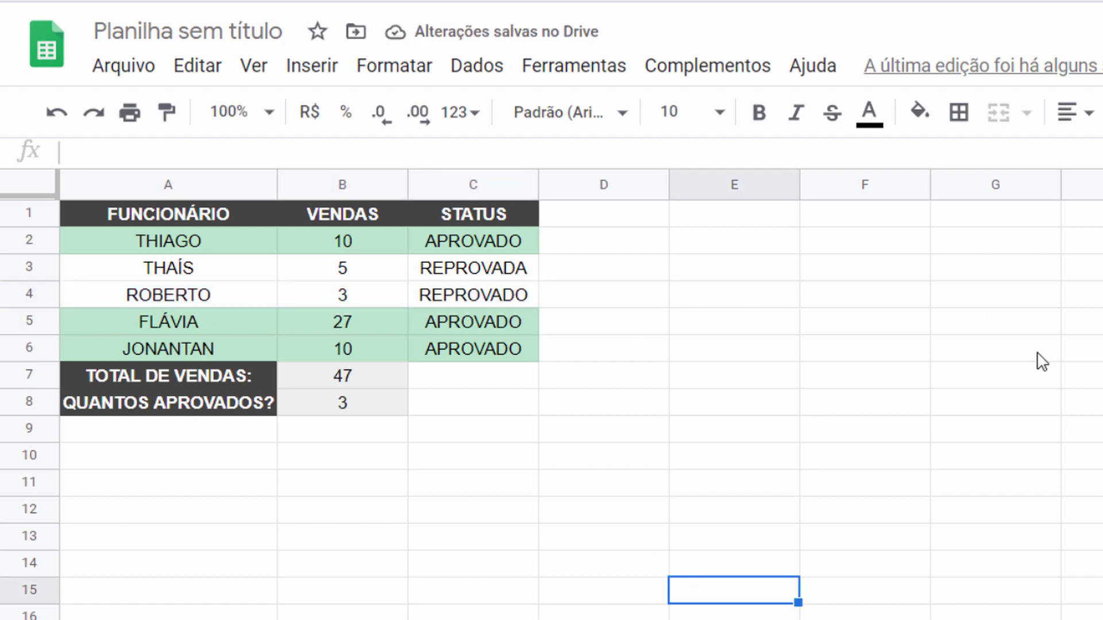
key("ctrl+z")
key("ctrl+z")
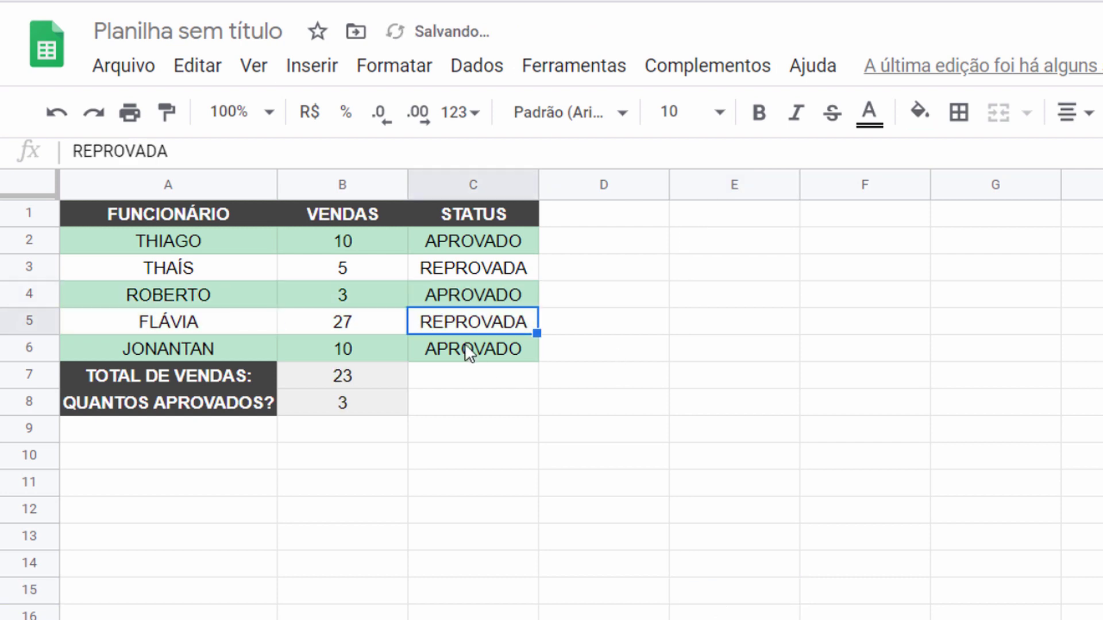
Repeat the test with APROVADO in C5, inspect row 5, and undo that change.
type("APROVADO")
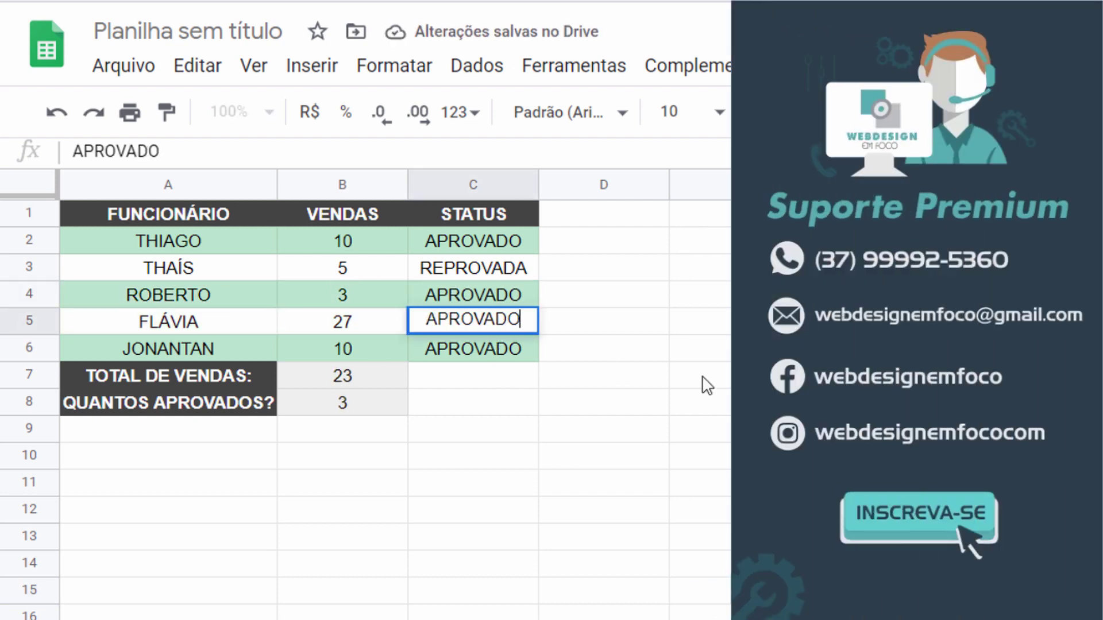
key("Return")
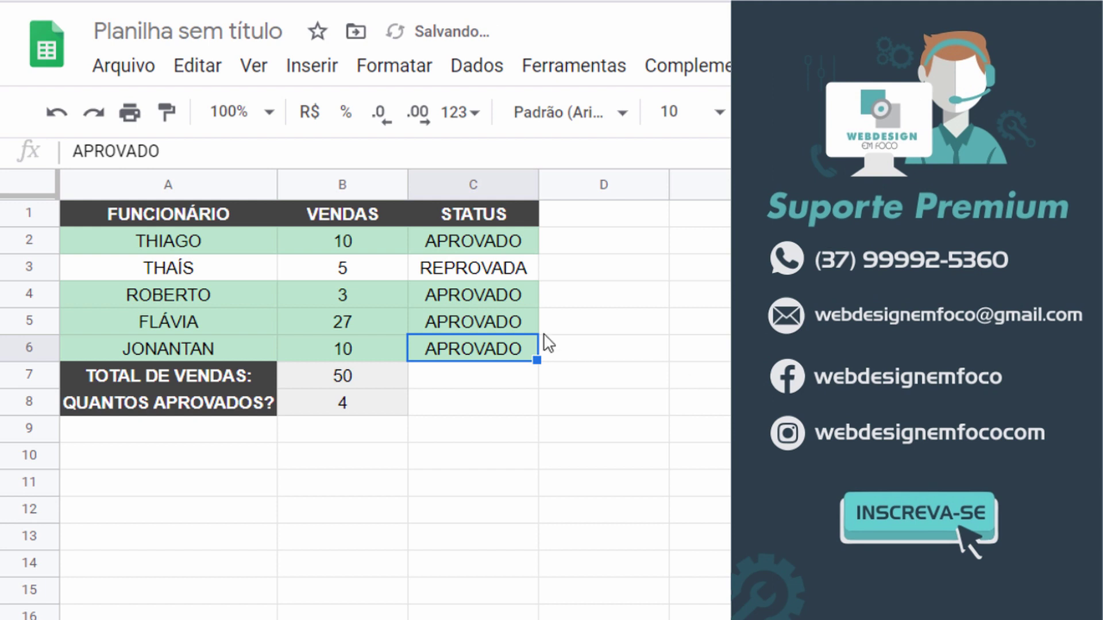
left_click_drag(536, 315, 215, 325)
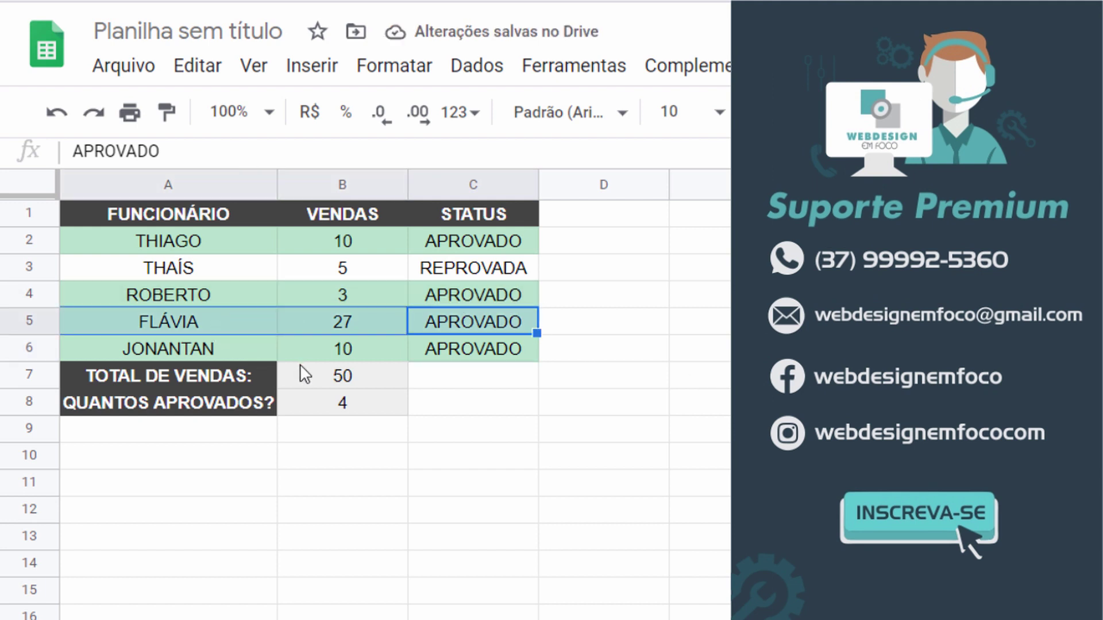
key("ctrl+z")
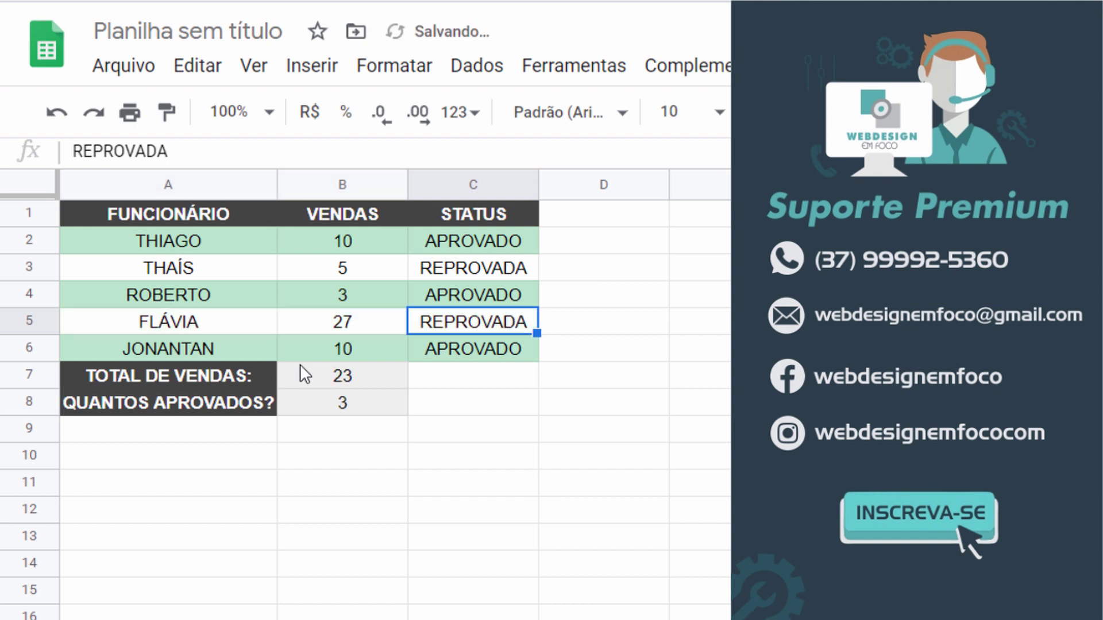
left_click(695, 463)
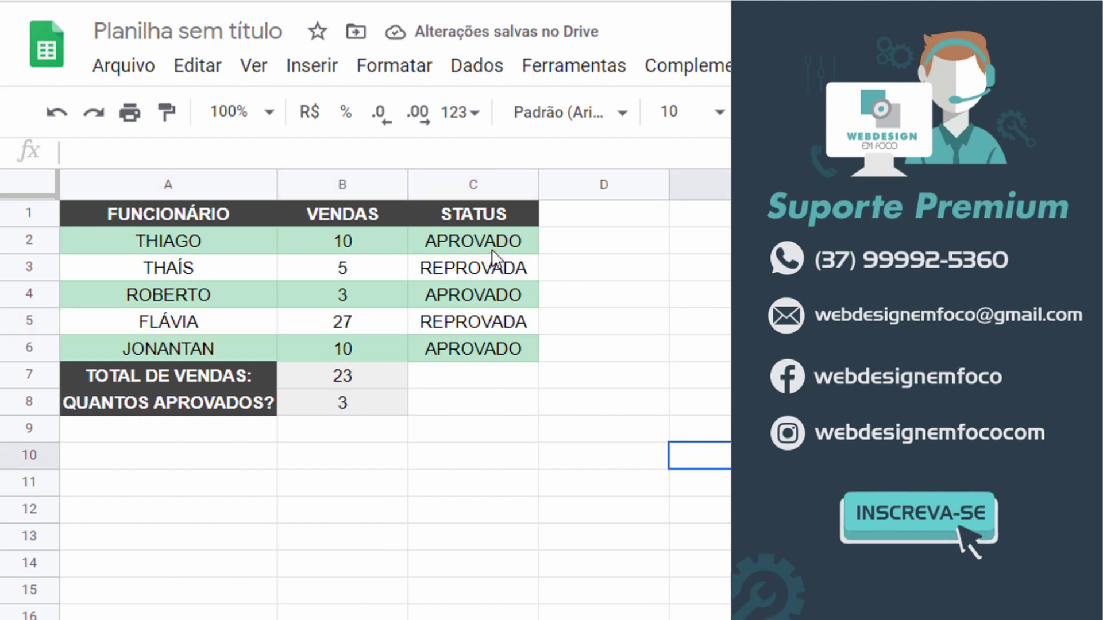
Review the values in the STATUS column and change the status in C2 to APROVADA.
left_click(496, 272)
left_click(498, 300)
left_click(501, 322)
left_click(505, 374)
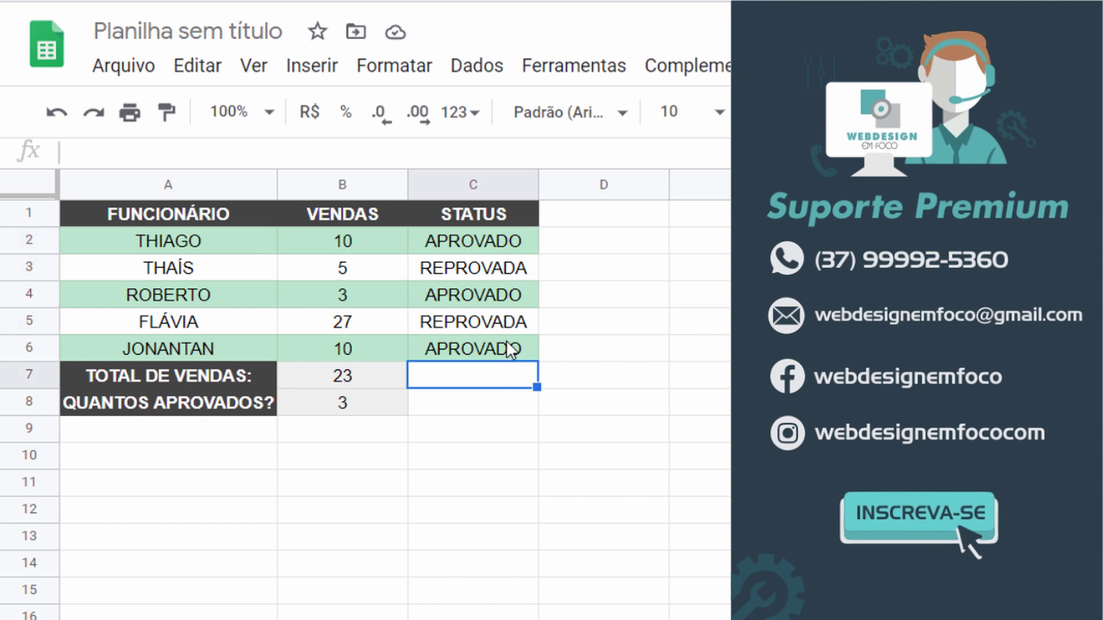
left_click(516, 240)
left_click(522, 276)
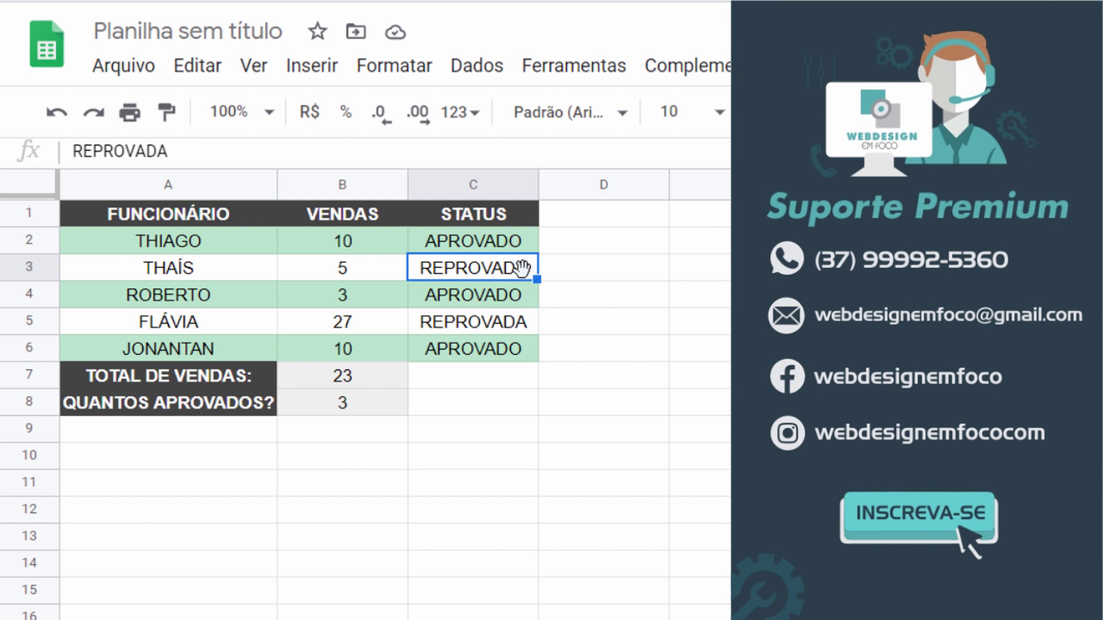
left_click(526, 239)
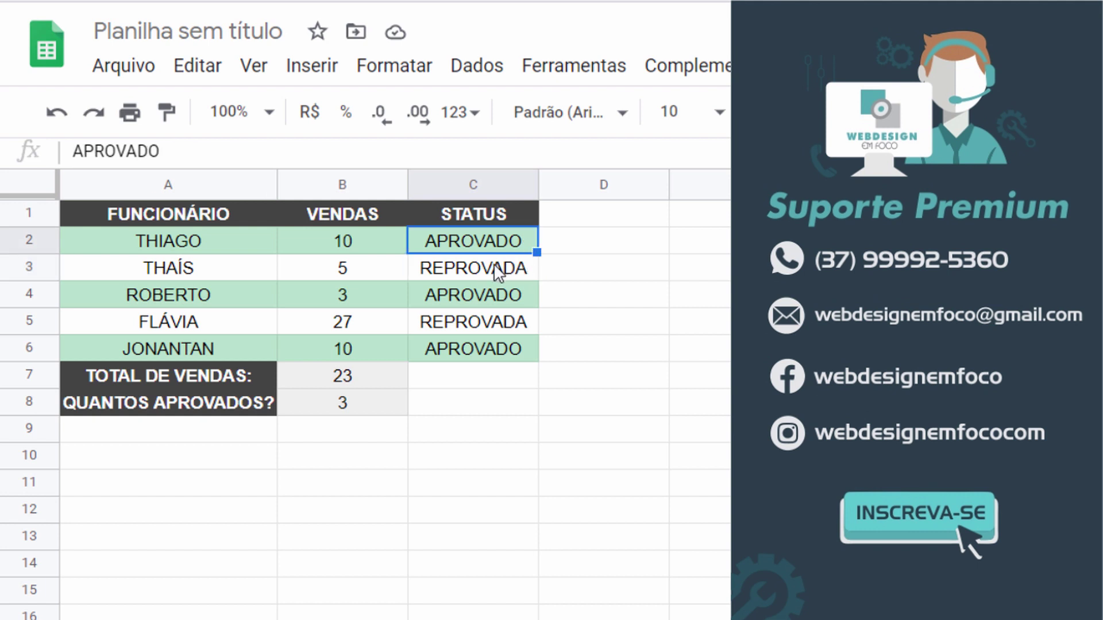
double_click(528, 241)
key("BackSpace")
type("A")
key("Return")
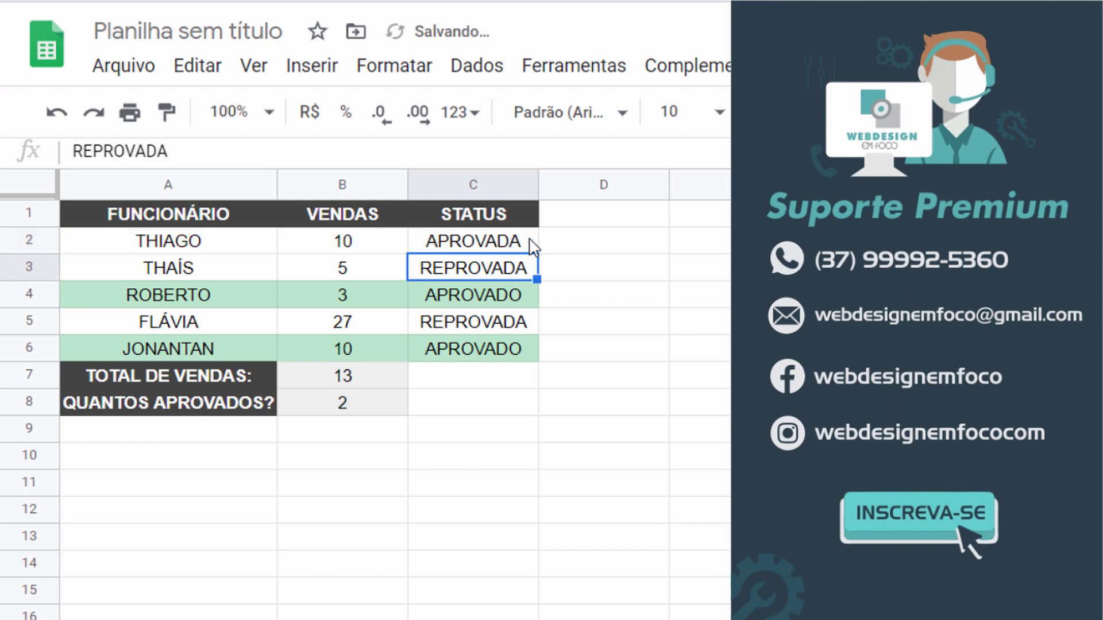
Test the status in C2 with APROVADOS, and undo the last two changes to that cell.
left_click(533, 247)
double_click(533, 247)
key("BackSpace")
type("OS")
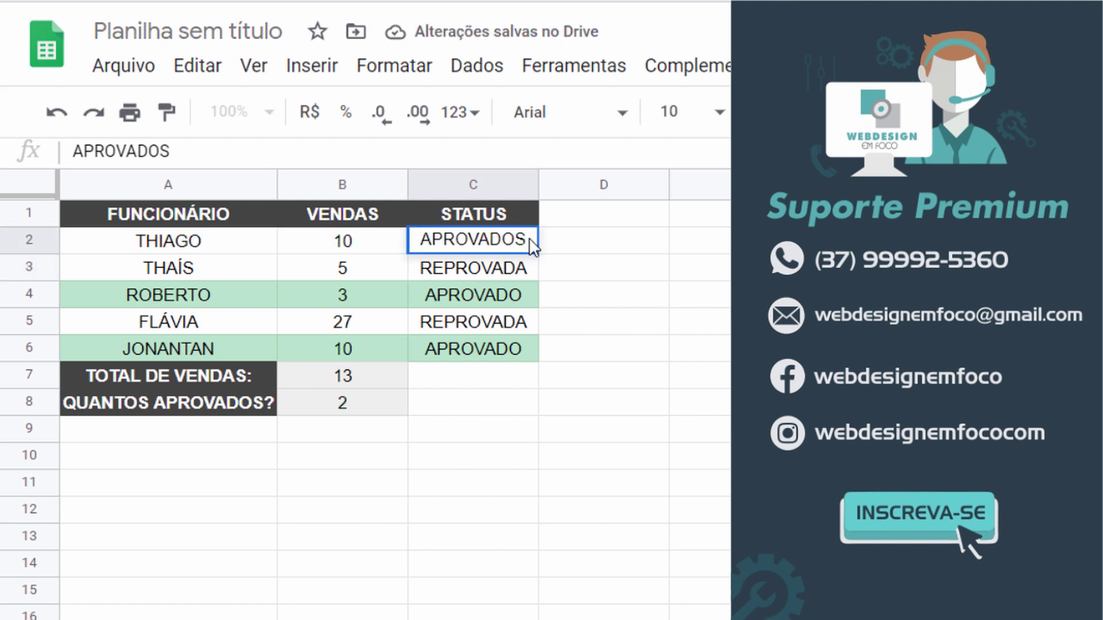
key("Return")
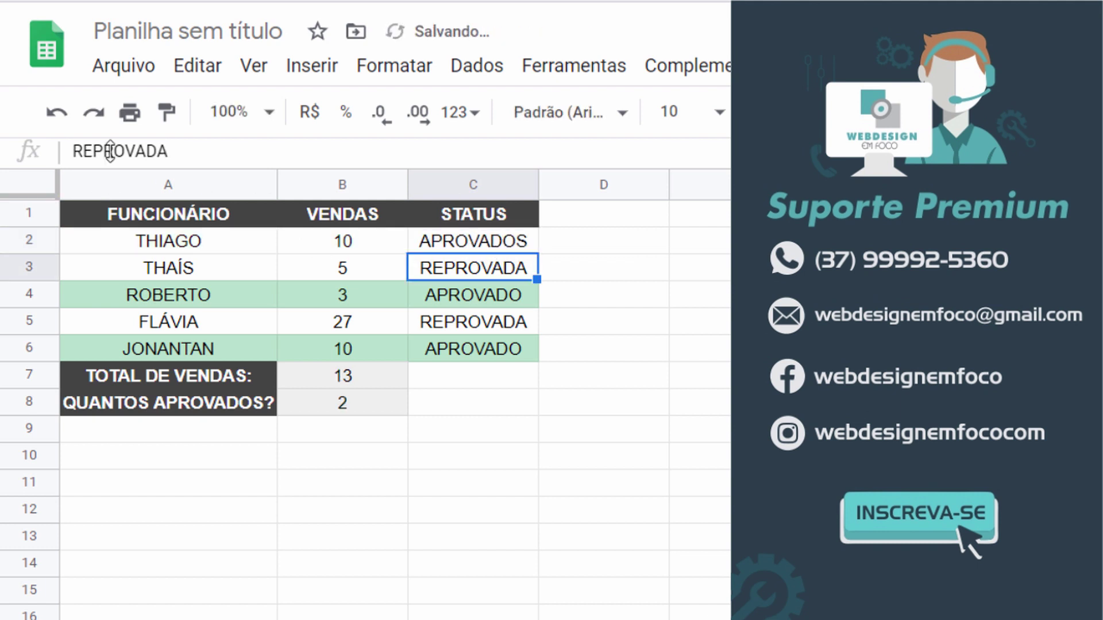
key("ctrl+z")
key("ctrl+z")
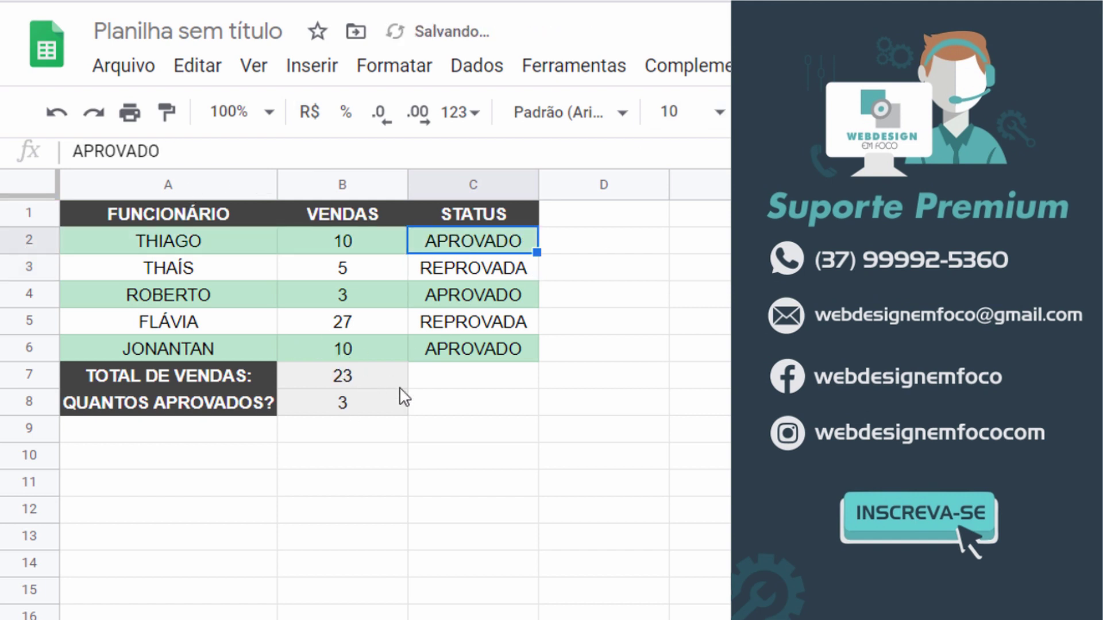
left_click(675, 440)
left_click(533, 250)
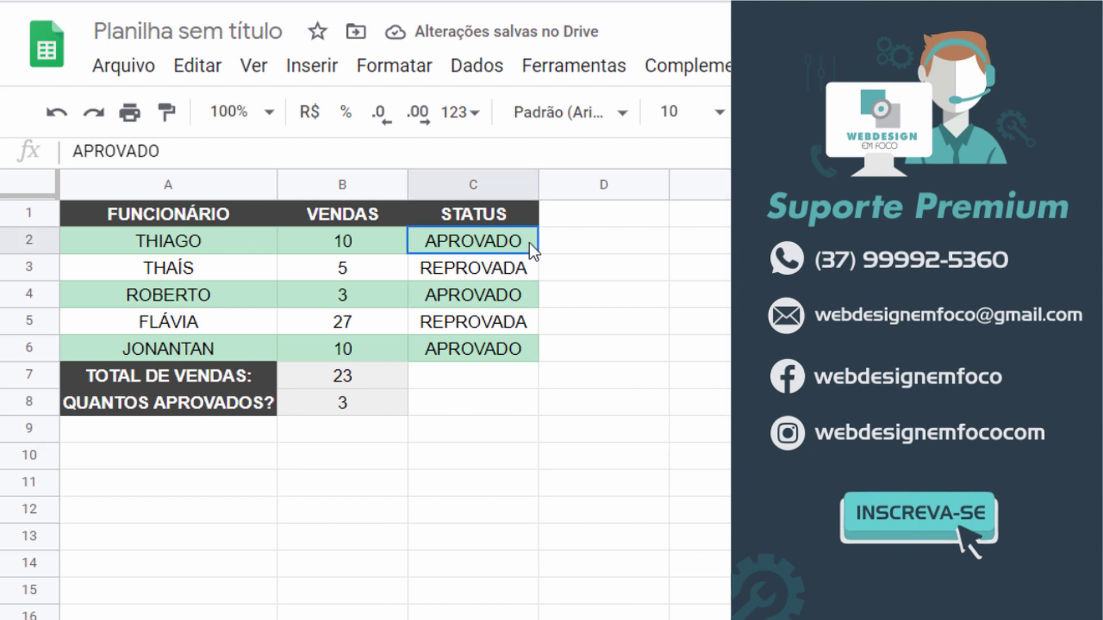
left_click_drag(525, 266, 522, 339)
left_click(682, 326)
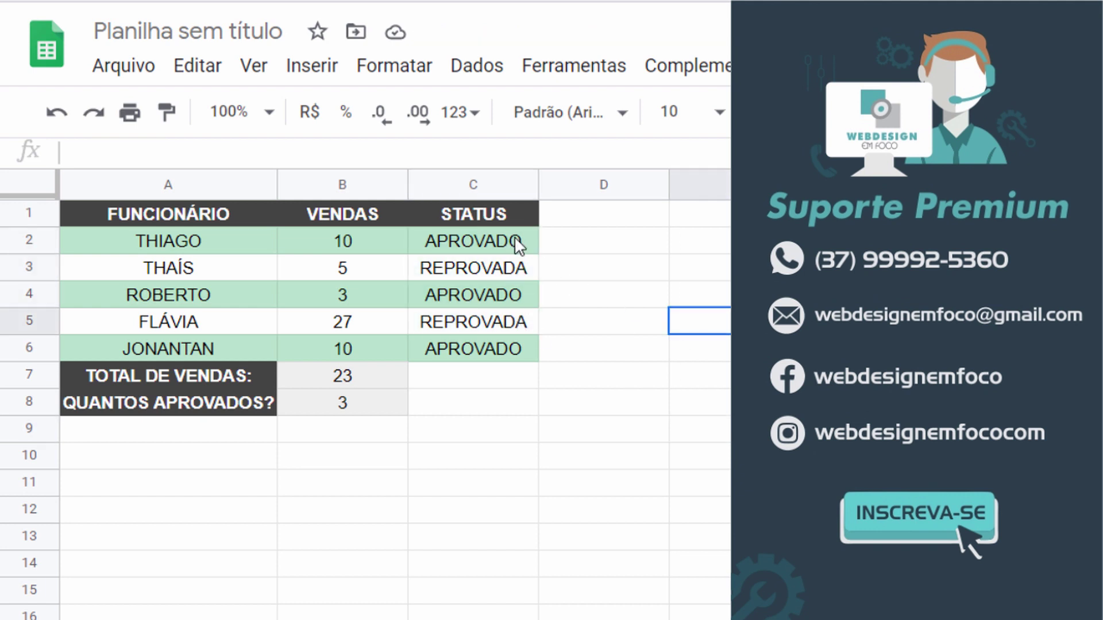
Start a data validation rule for the status cells C2:C6 with Lista de itens as the criterion.
left_click_drag(521, 242, 518, 343)
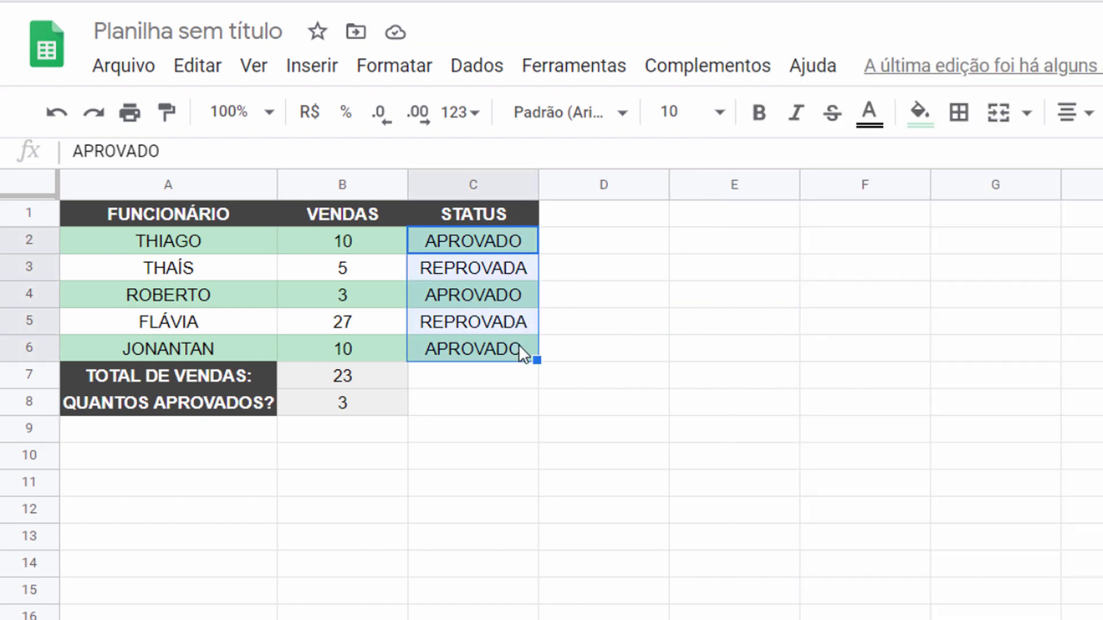
left_click(490, 73)
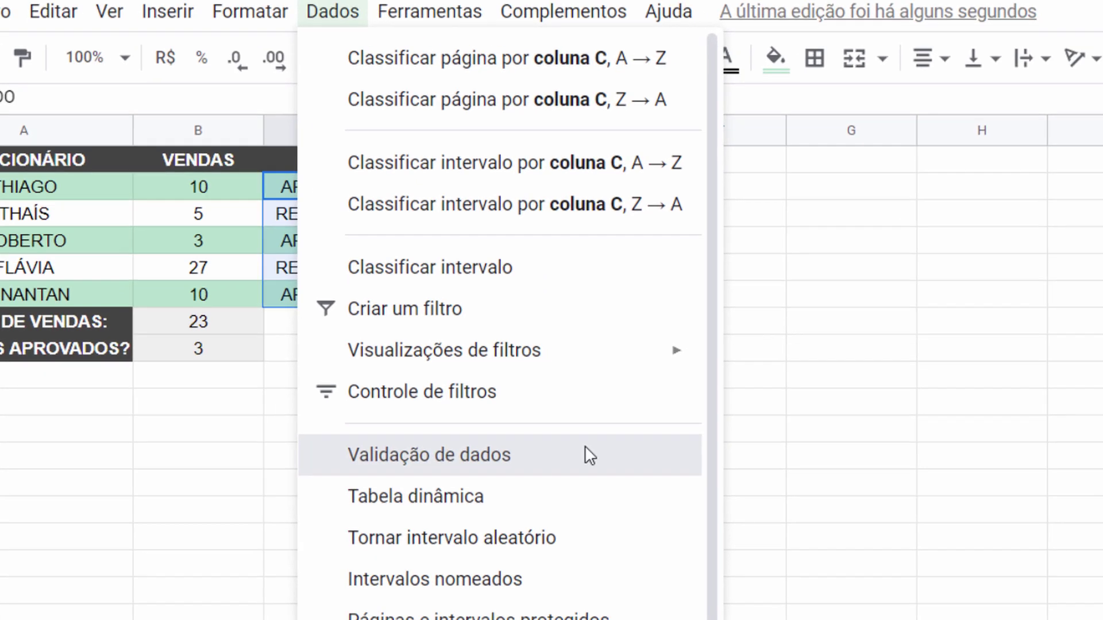
left_click(730, 509)
left_click(566, 267)
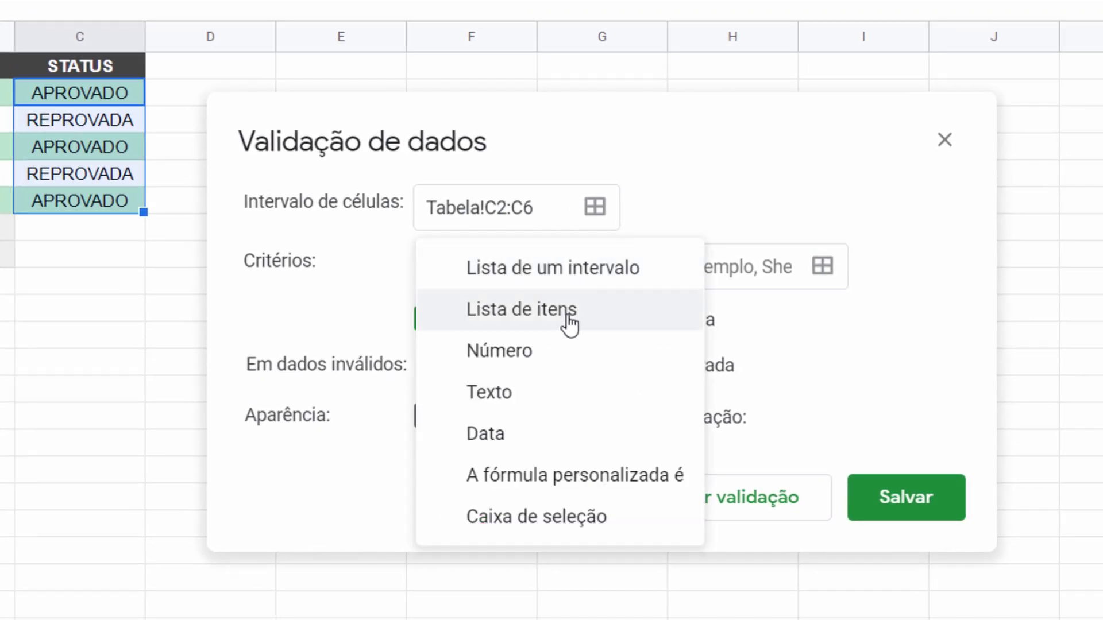
left_click(569, 322)
Enter APROVADO,REPROVADO as the allowed items, set invalid data to Rejeitar entrada, and save the validation rule.
left_click(684, 280)
type("A")
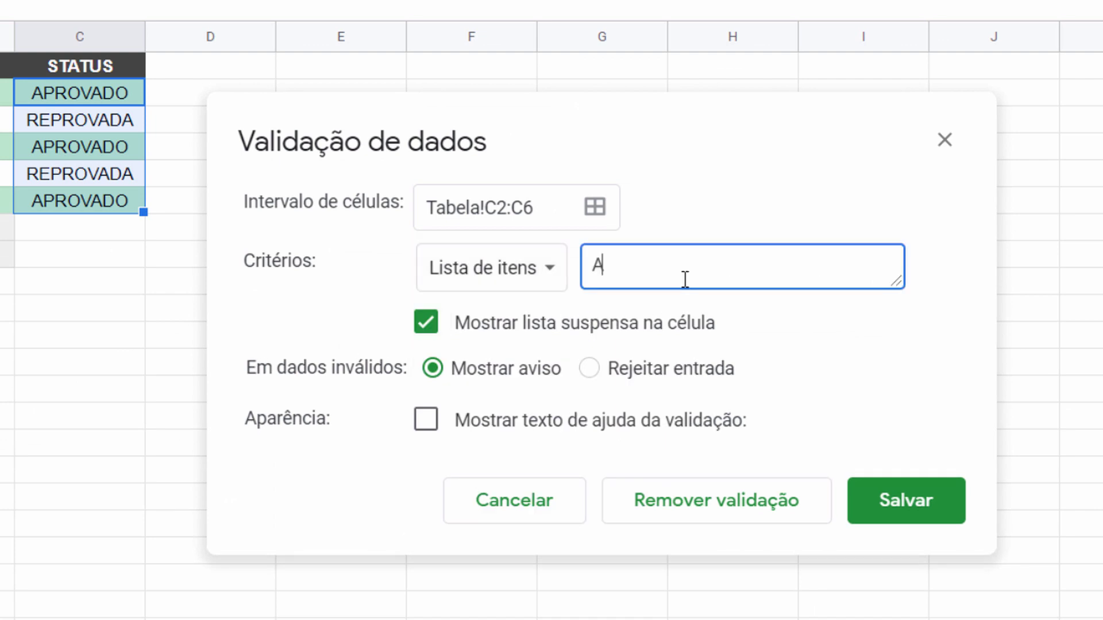
type("PROVADO,REPROVAD")
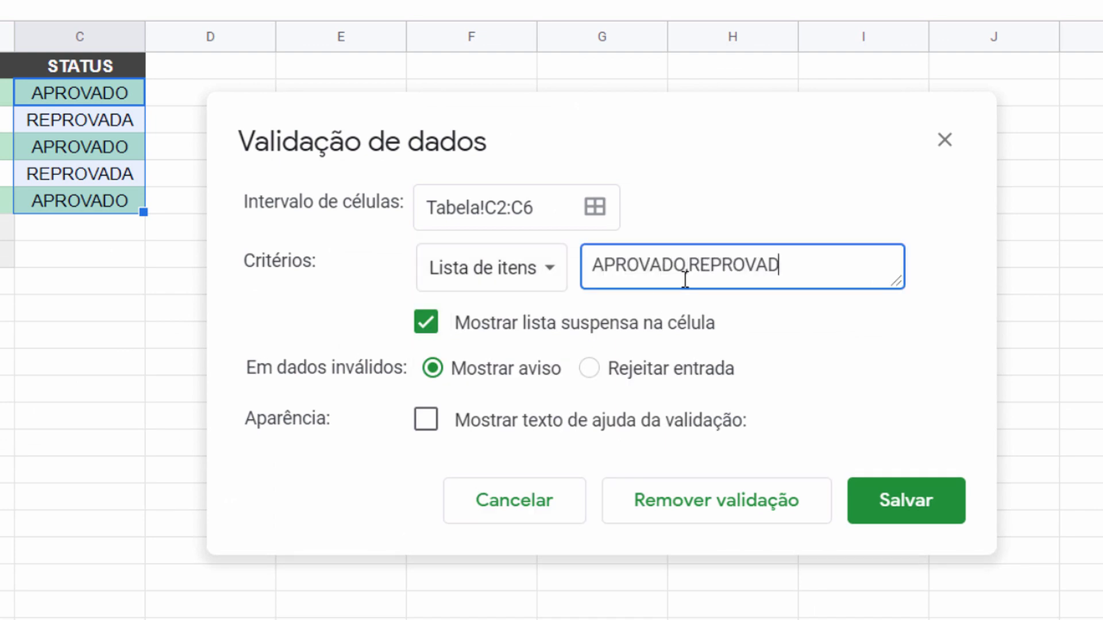
type("O")
left_click(590, 368)
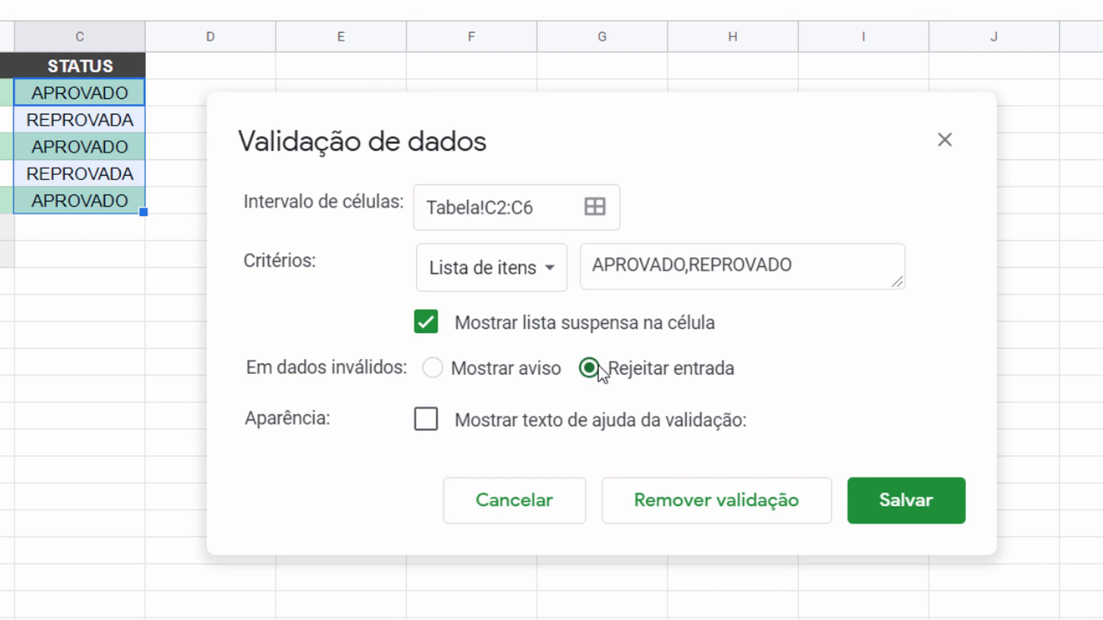
left_click(925, 504)
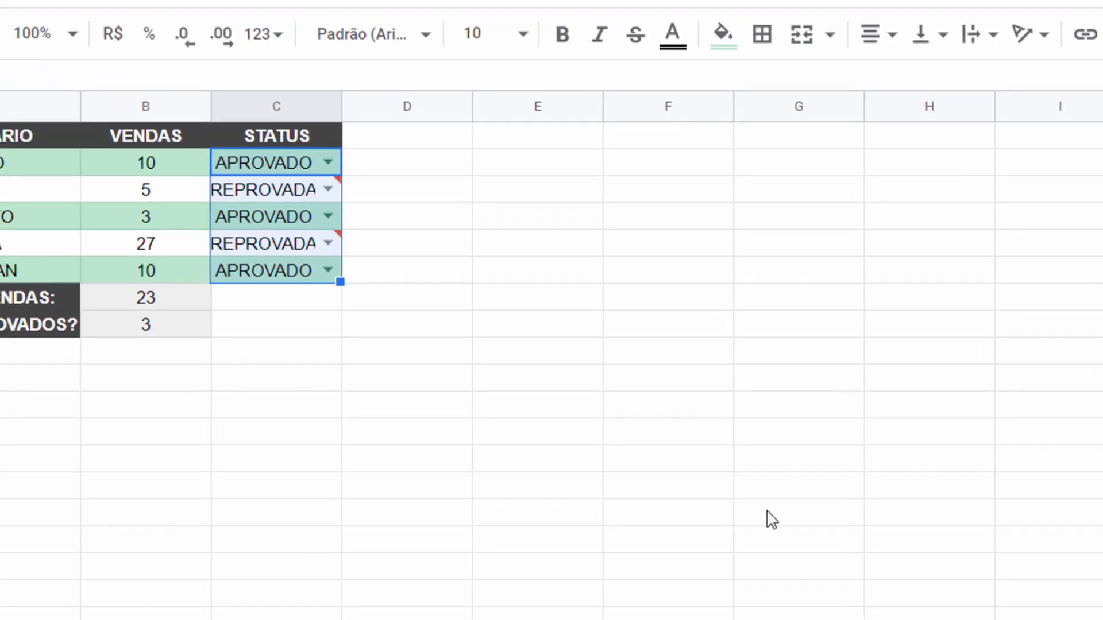
left_click(772, 520)
Choose REPROVADO from the dropdown lists in C3 and C5, and widen column C slightly to fit the text.
mouse_move(335, 194)
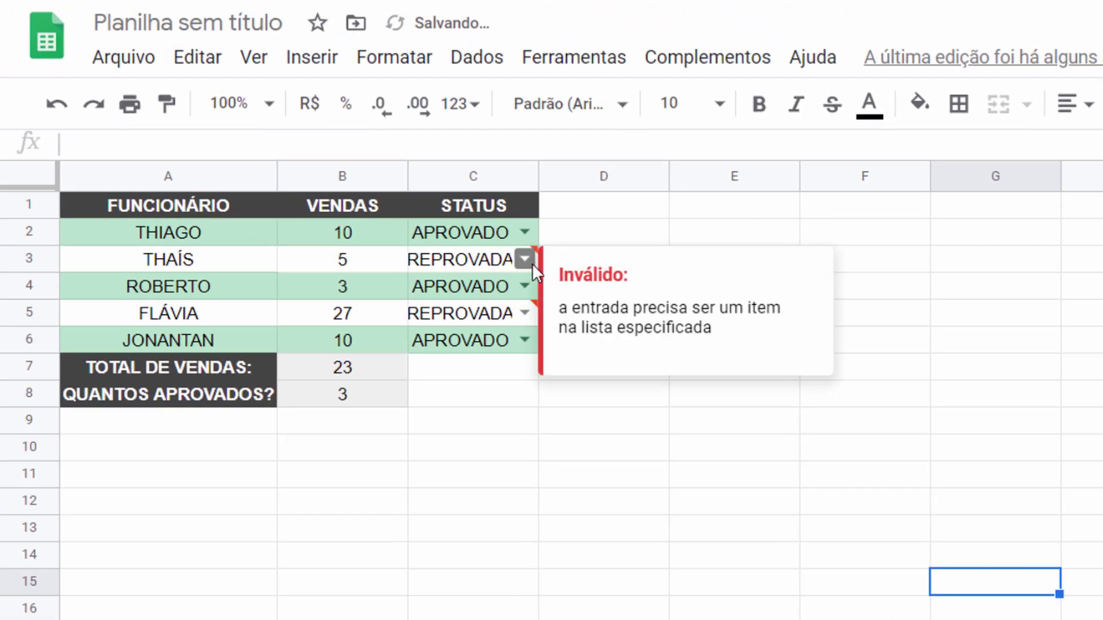
left_click(524, 258)
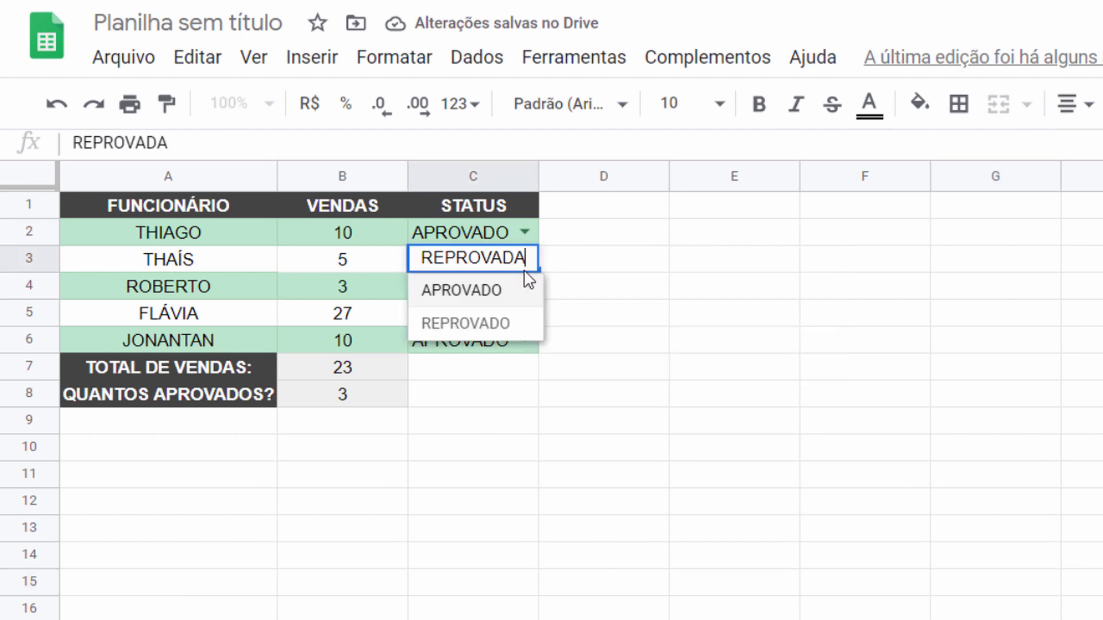
left_click(520, 323)
left_click(525, 313)
left_click(463, 379)
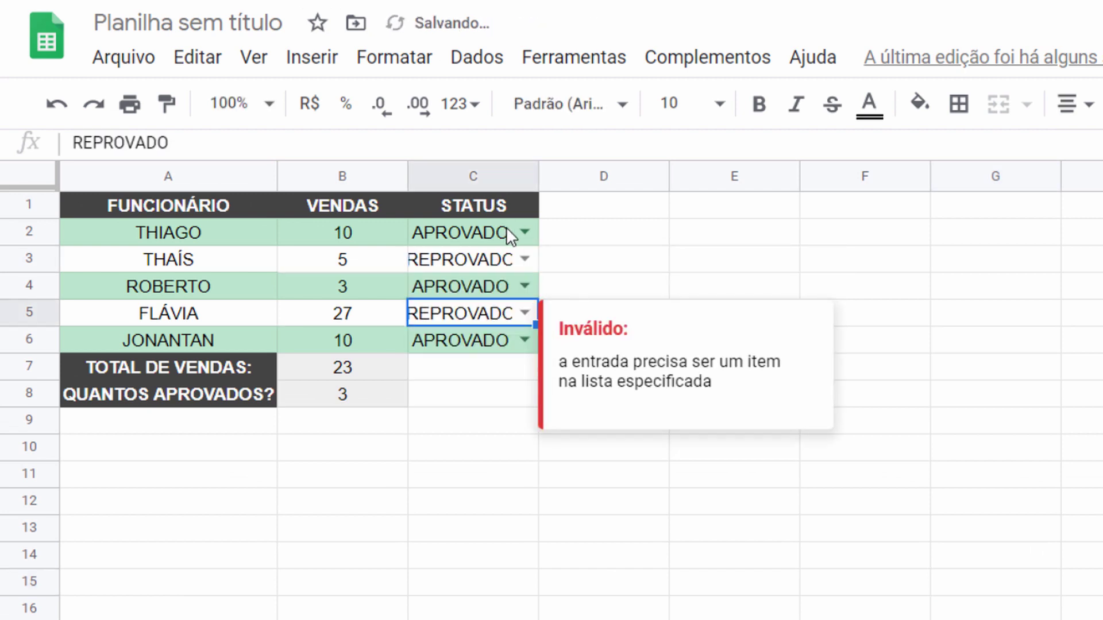
left_click(530, 181)
mouse_move(539, 176)
left_mouse_down()
mouse_move(574, 192)
mouse_move(553, 192)
left_mouse_up()
Try to enter the invalid status APROVADOS in C2 to test the validation, and dismiss the error dialog.
left_click(513, 248)
type("APRP")
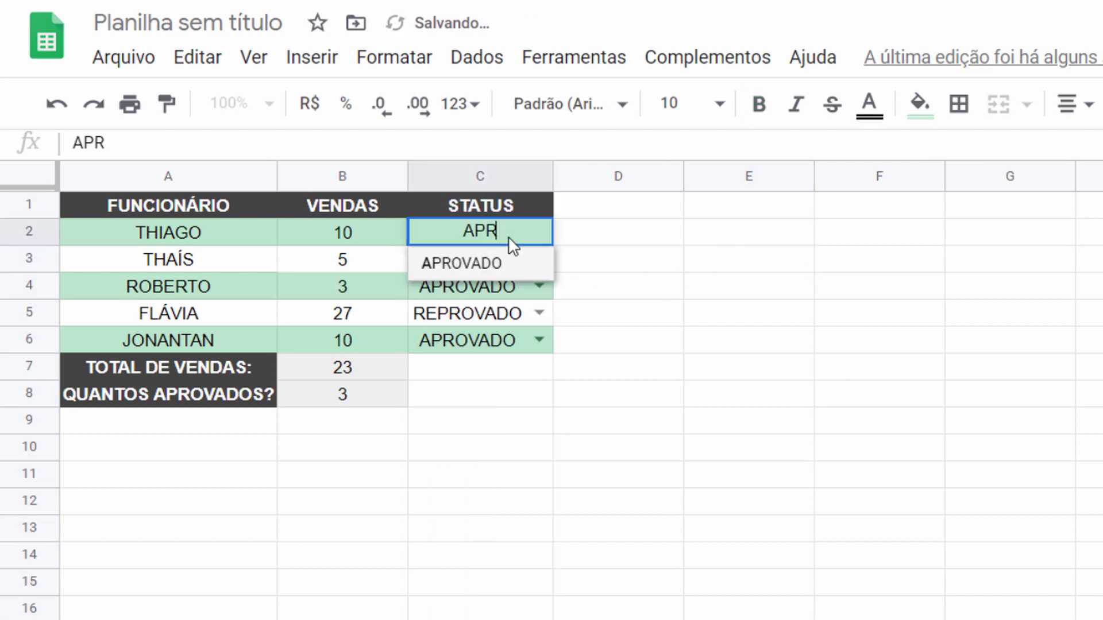
key("BackSpace")
type("OVADOS")
key("Return")
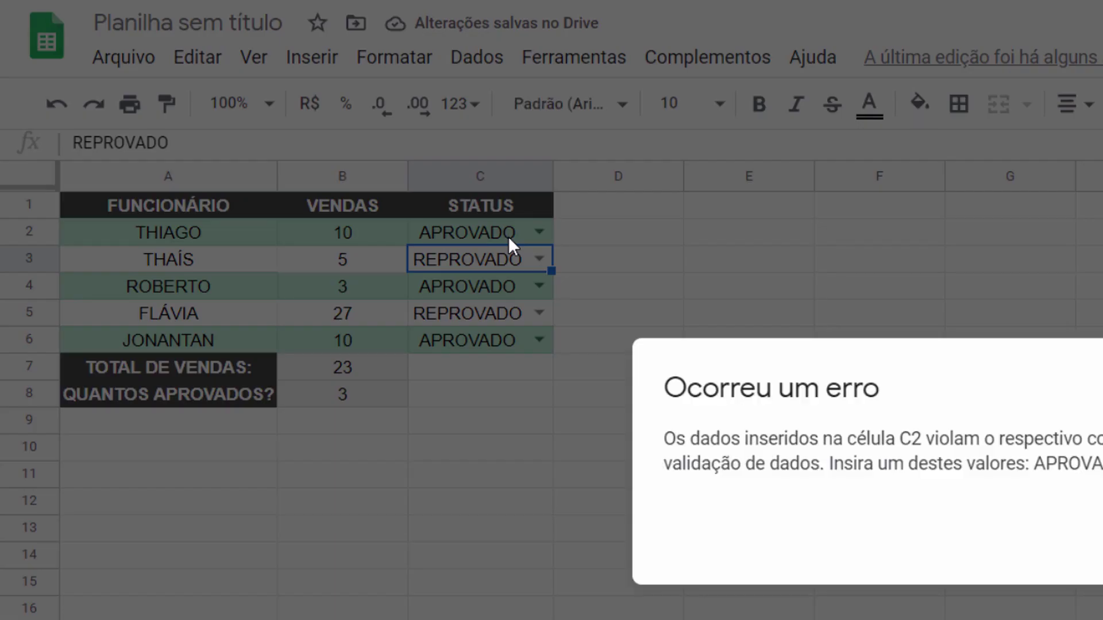
left_click(1076, 514)
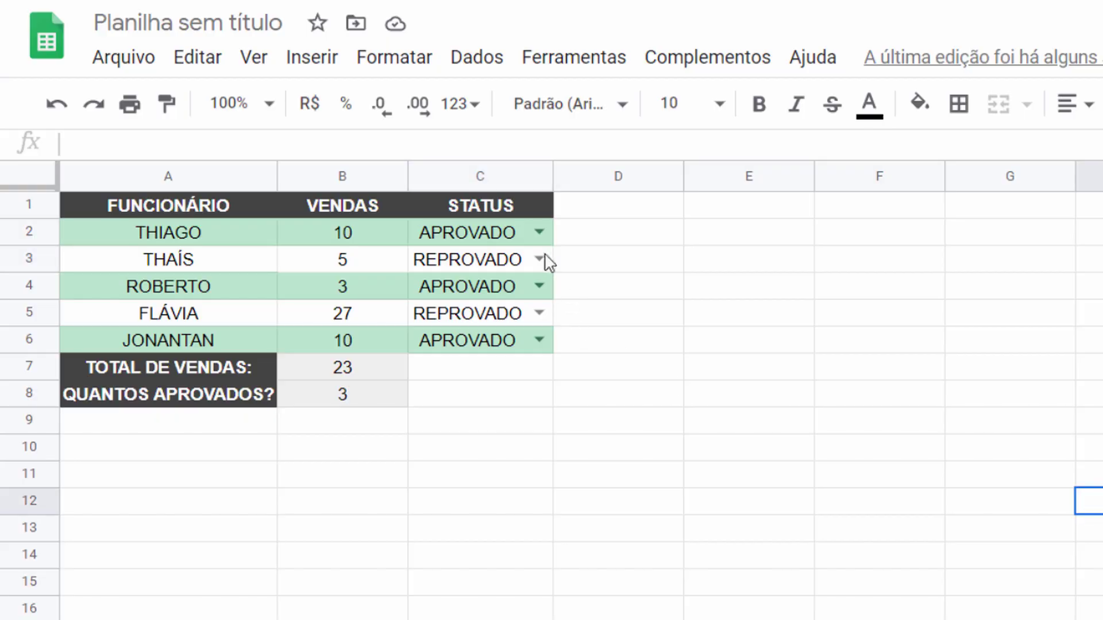
Review the dropdown options in C2 and the APROVADO criterion in the SOMASE formula in B7 without changing either.
left_click(539, 231)
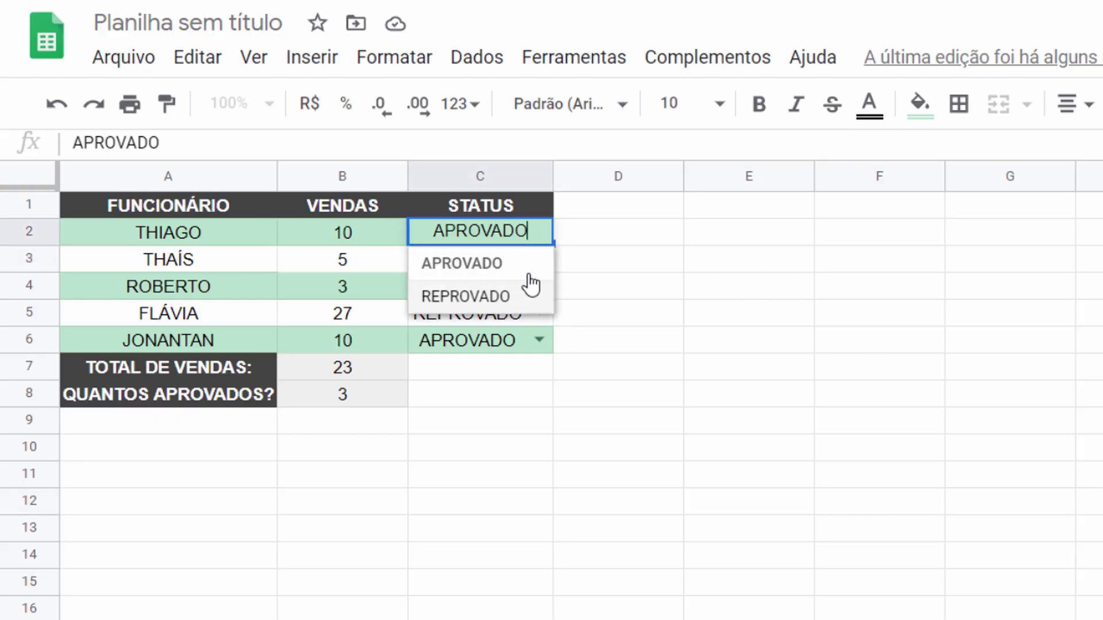
left_click(386, 380)
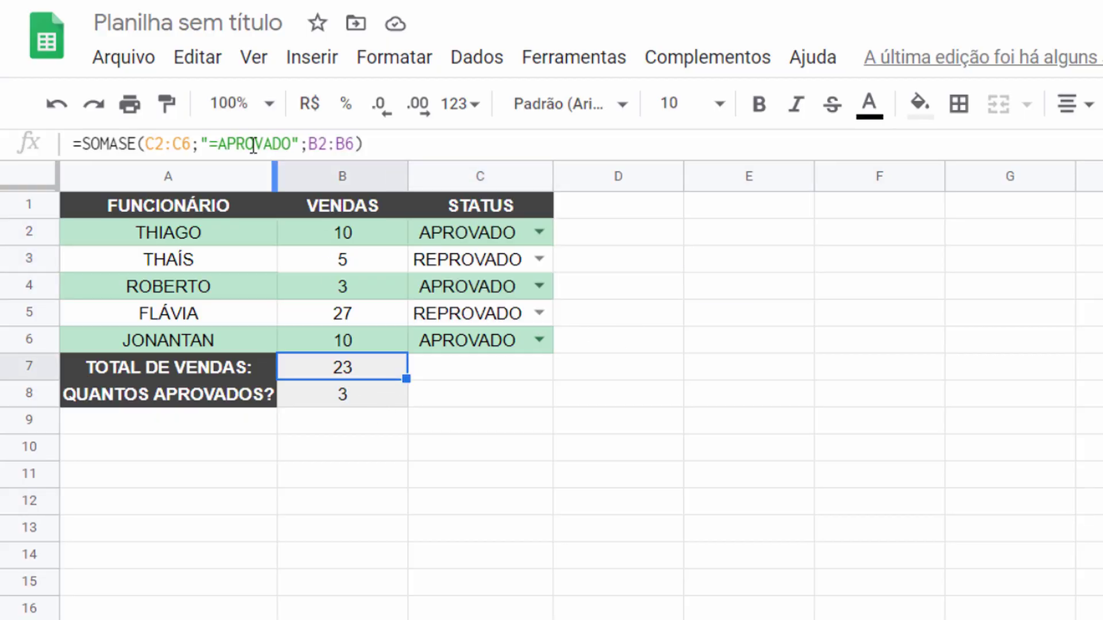
left_click_drag(218, 145, 281, 145)
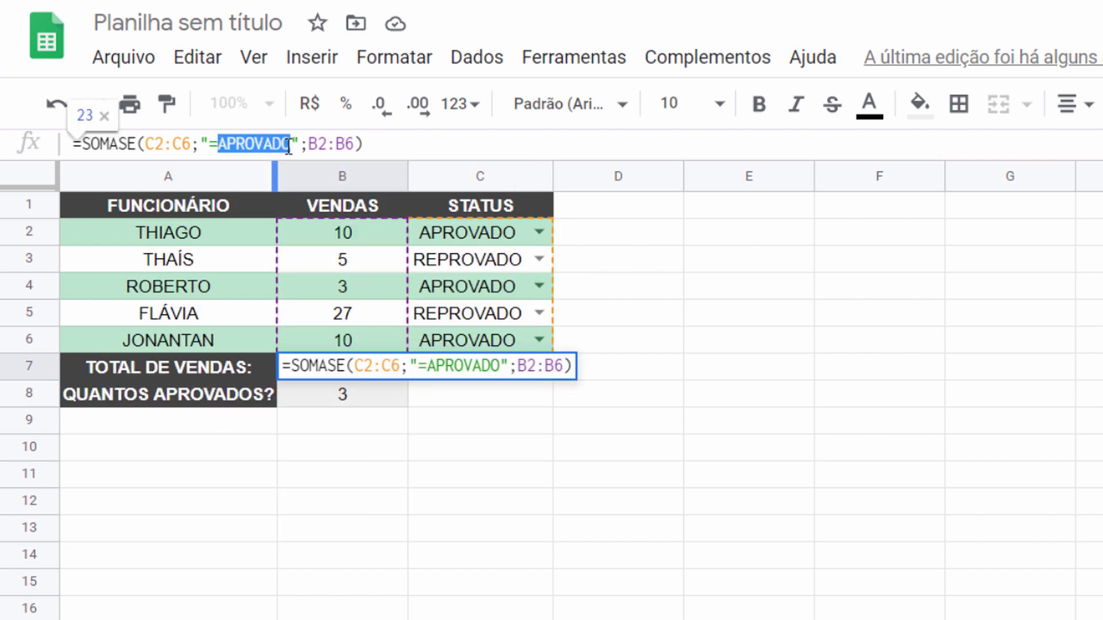
key("Escape")
left_click(574, 421)
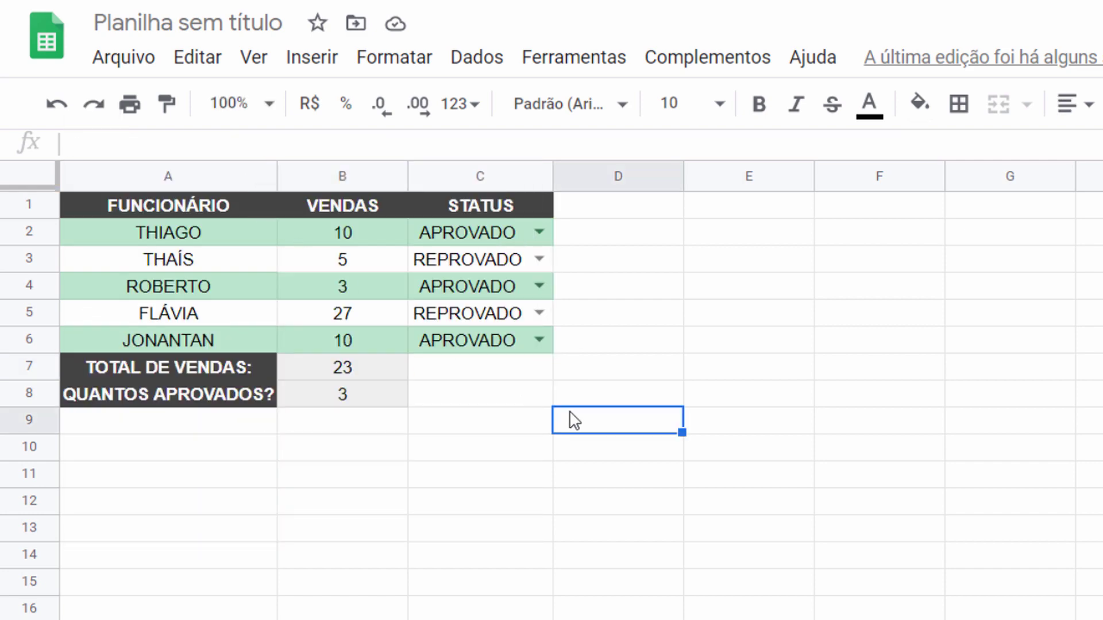